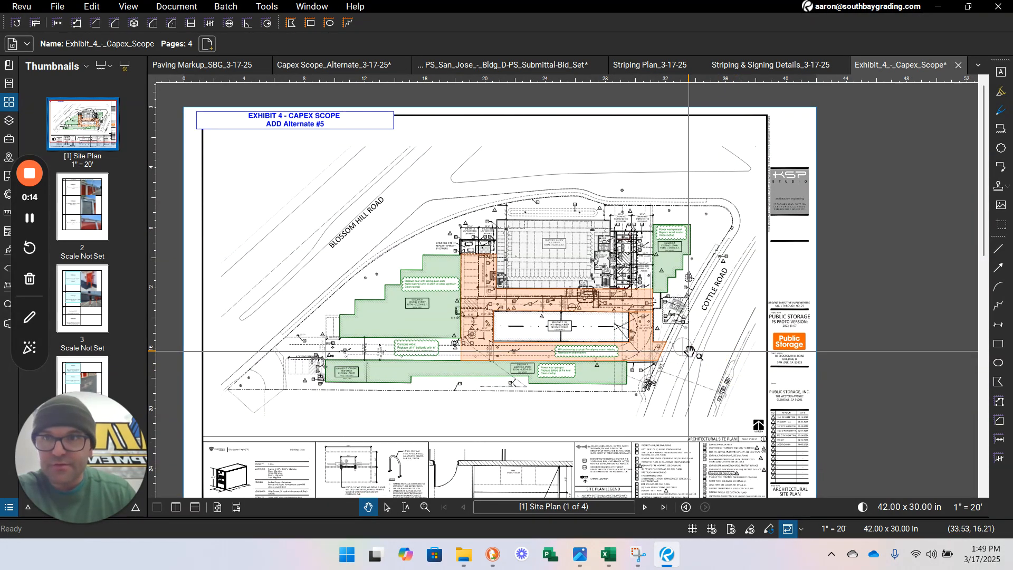
Step: Review the Exhibit 4 capex site plan and the Capex Scope_Alternate_3-17-25 site plan, including its large photo of the storage-unit drive aisle
{"action": "scroll", "coordinate": [543, 320], "scroll_direction": "up", "scroll_amount": 2}
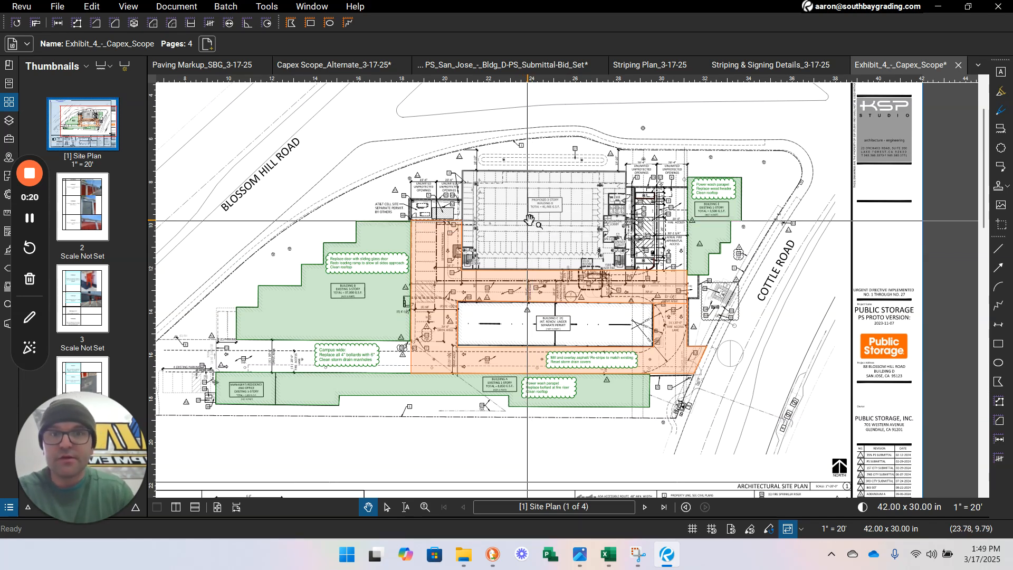
{"action": "scroll", "coordinate": [527, 221], "scroll_direction": "up", "scroll_amount": 1}
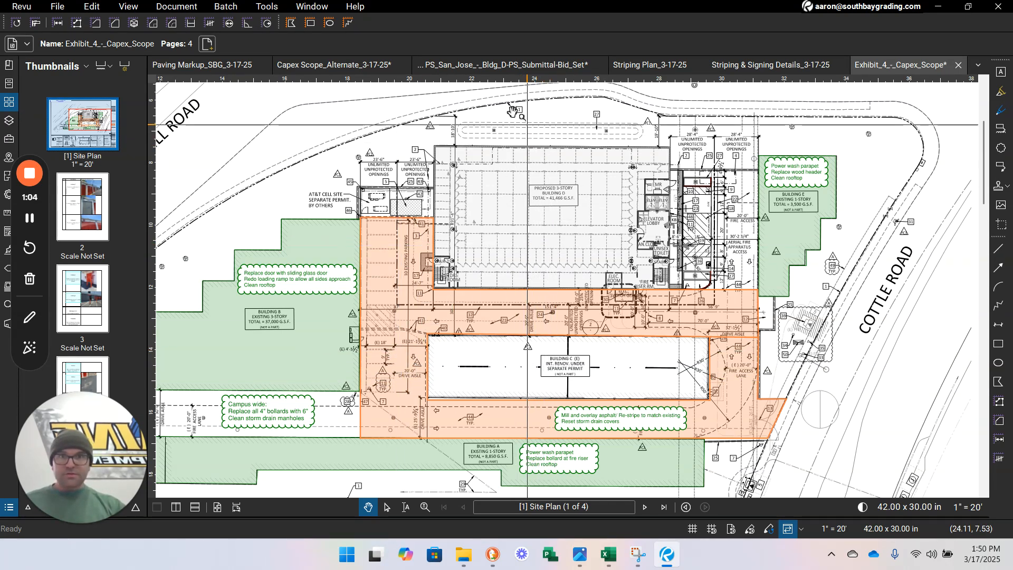
{"action": "left_click", "coordinate": [343, 66]}
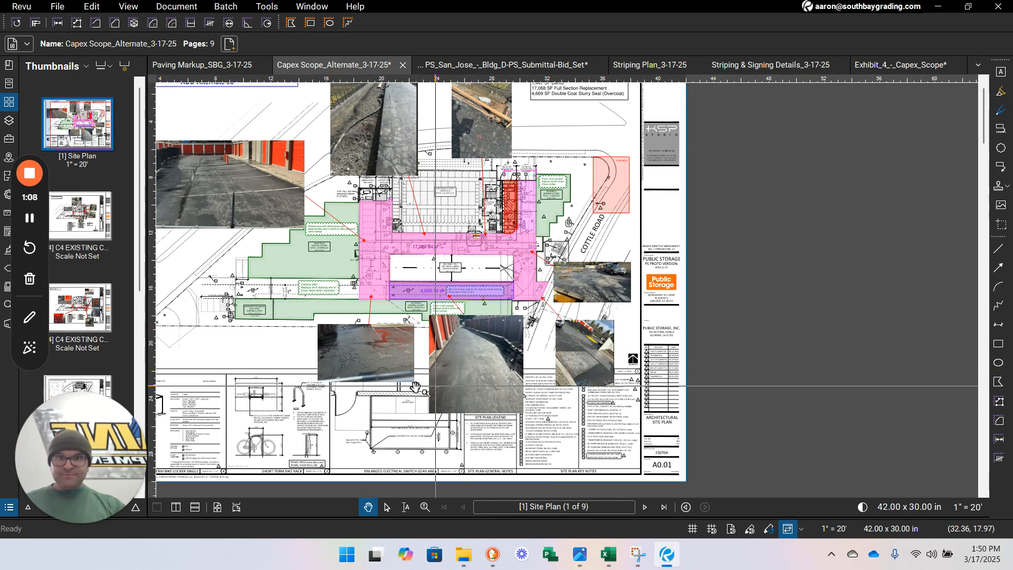
{"action": "left_click_drag", "start_coordinate": [237, 369], "coordinate": [327, 403]}
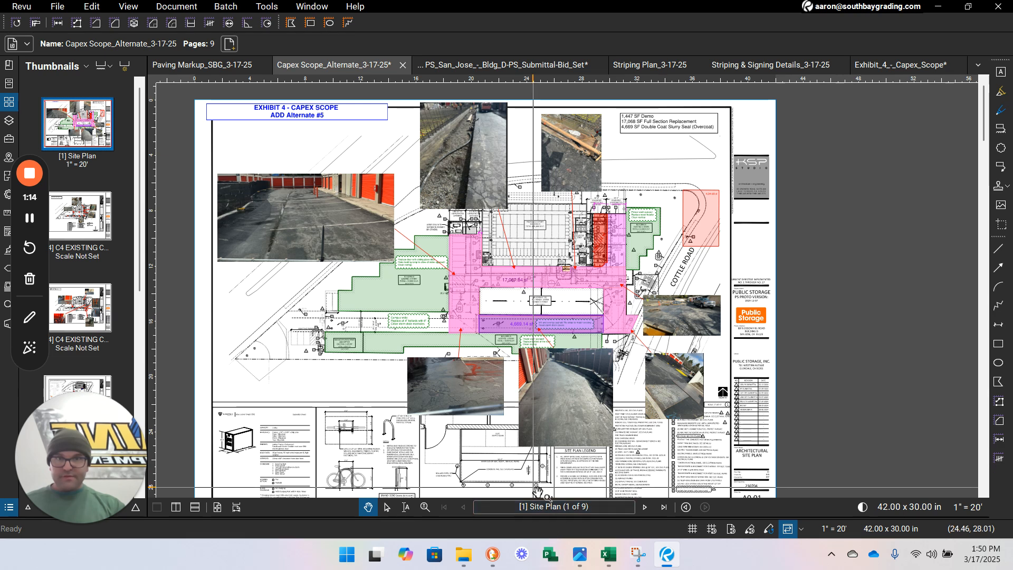
{"action": "mouse_move", "coordinate": [584, 560]}
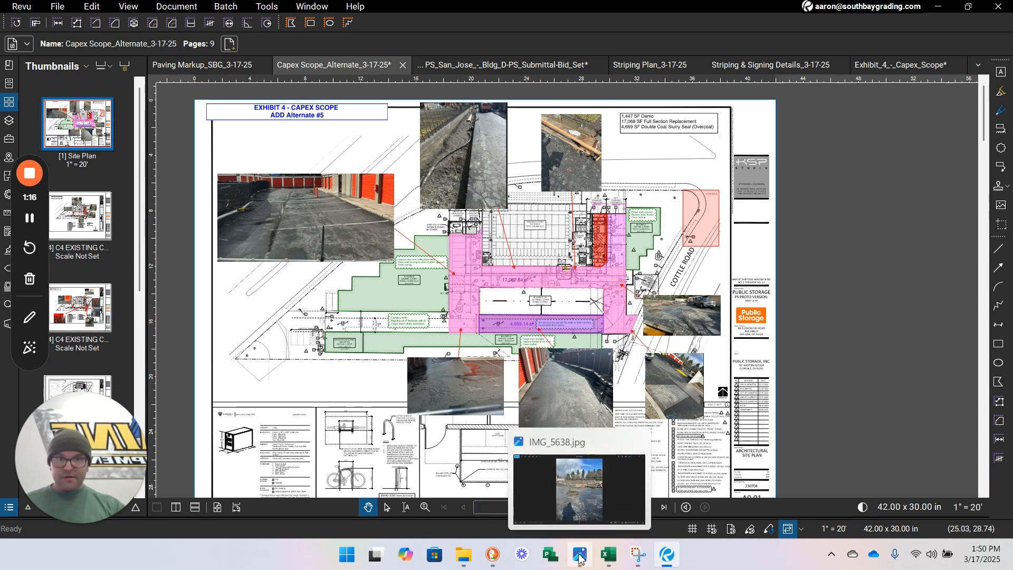
{"action": "scroll", "coordinate": [289, 206], "scroll_direction": "up", "scroll_amount": 4}
{"action": "left_click", "coordinate": [329, 269]}
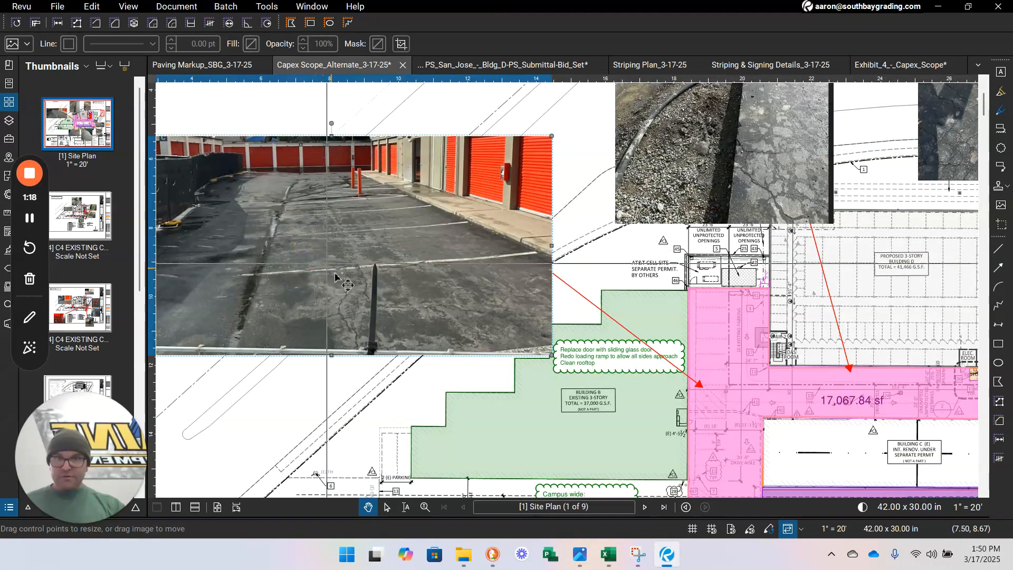
{"action": "scroll", "coordinate": [361, 246], "scroll_direction": "down", "scroll_amount": 2}
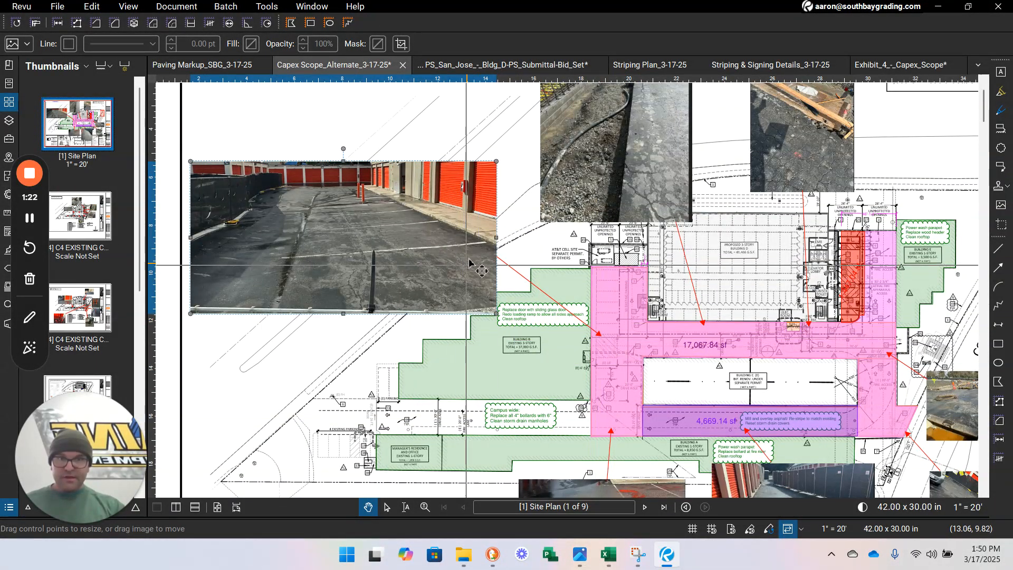
{"action": "scroll", "coordinate": [427, 261], "scroll_direction": "down", "scroll_amount": 2}
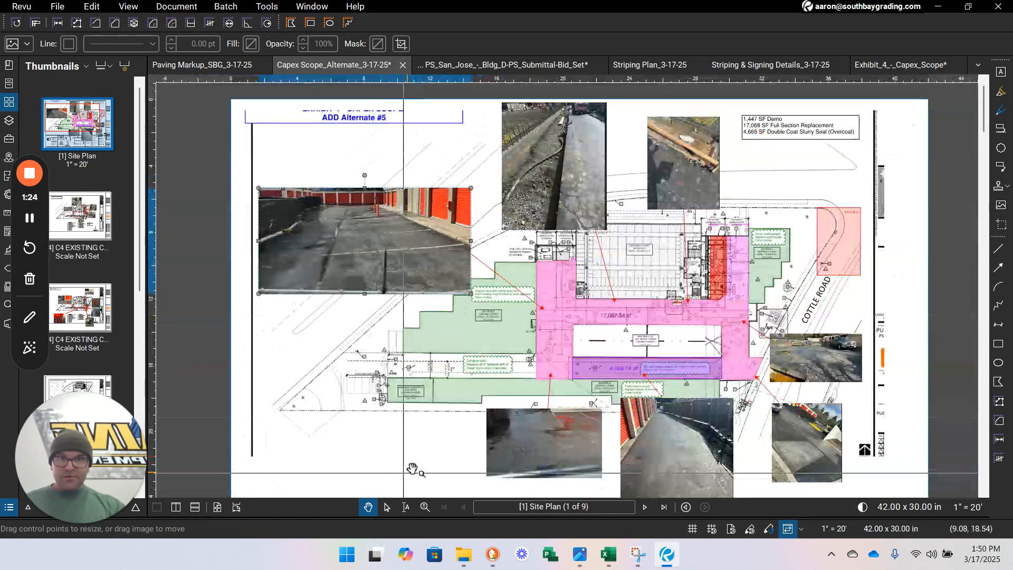
{"action": "left_click_drag", "start_coordinate": [411, 458], "coordinate": [378, 434]}
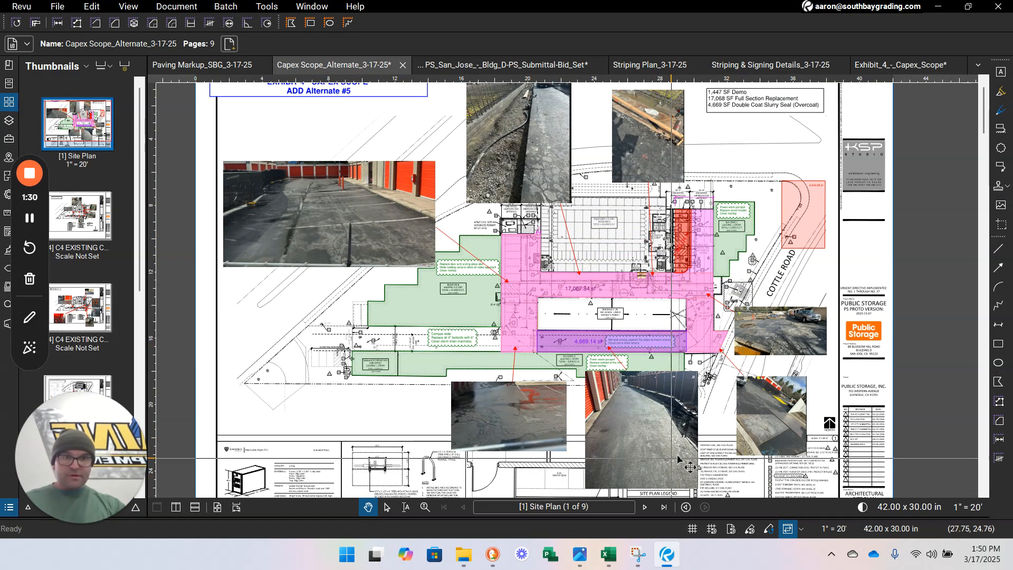
Step: Examine the cracked-asphalt photo with the pickup truck beside Cottle Road and the paving area it points to
{"action": "scroll", "coordinate": [791, 338], "scroll_direction": "up", "scroll_amount": 6}
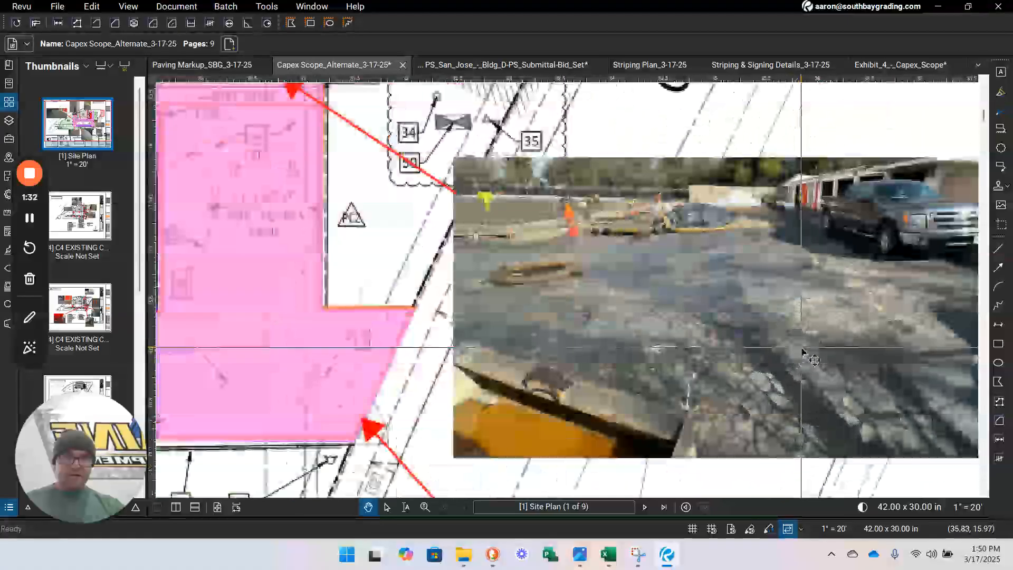
{"action": "scroll", "coordinate": [803, 351], "scroll_direction": "up", "scroll_amount": 4}
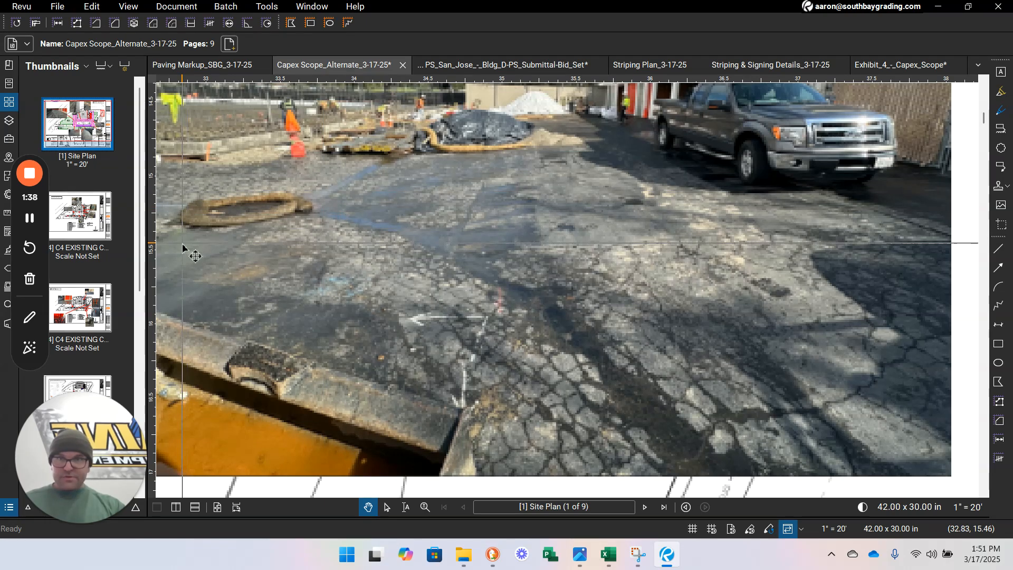
{"action": "scroll", "coordinate": [499, 356], "scroll_direction": "down", "scroll_amount": 3}
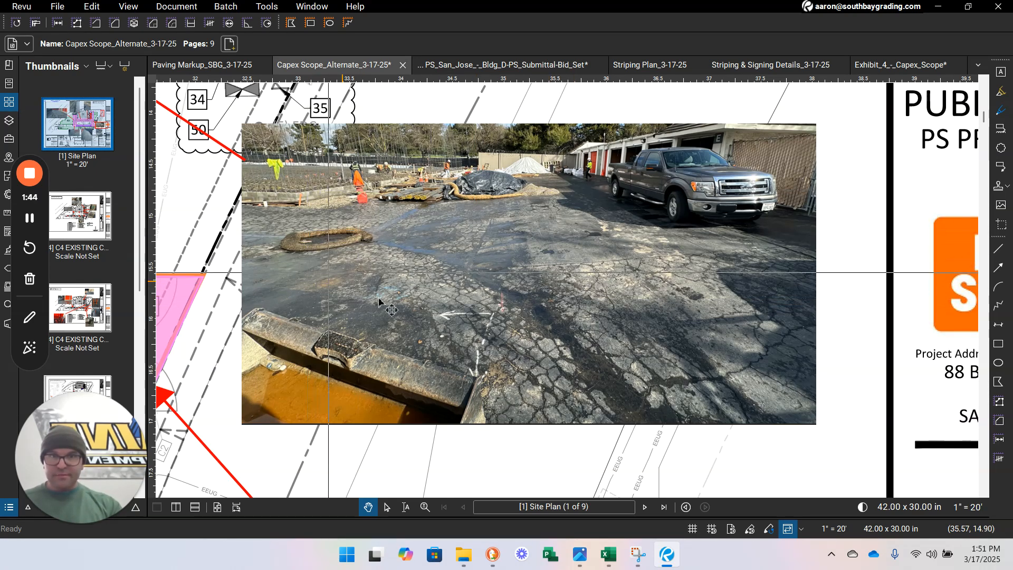
{"action": "scroll", "coordinate": [597, 352], "scroll_direction": "down", "scroll_amount": 5}
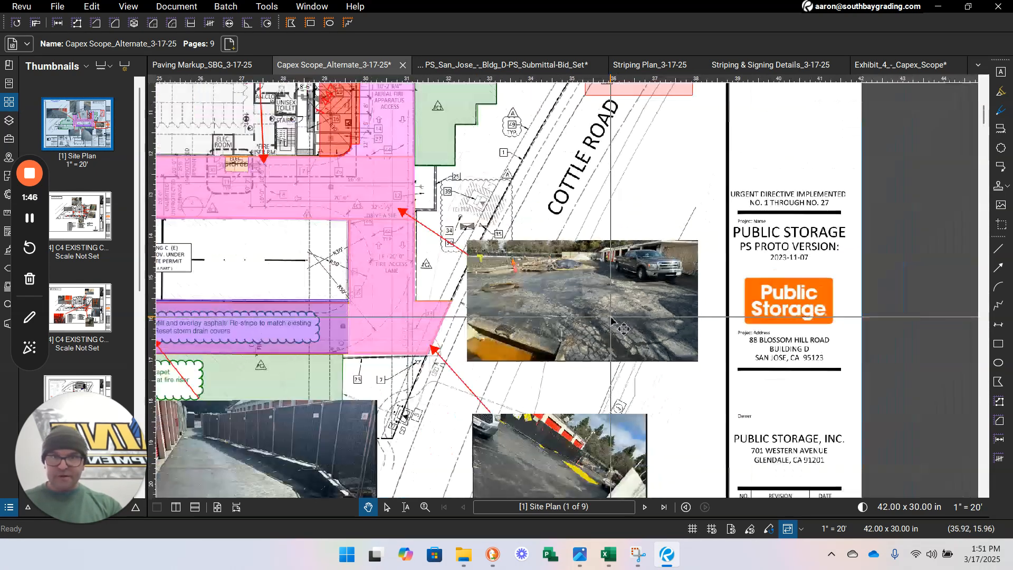
{"action": "scroll", "coordinate": [504, 280], "scroll_direction": "down", "scroll_amount": 2}
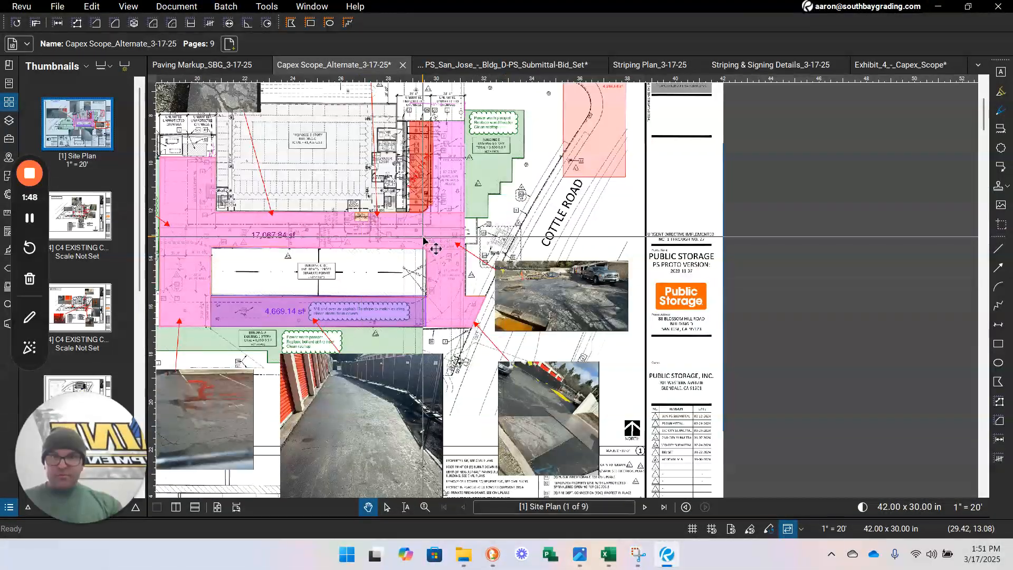
Step: Examine the fenced drive-aisle photo and the pink and purple paving areas around Building C
{"action": "scroll", "coordinate": [406, 404], "scroll_direction": "up", "scroll_amount": 5}
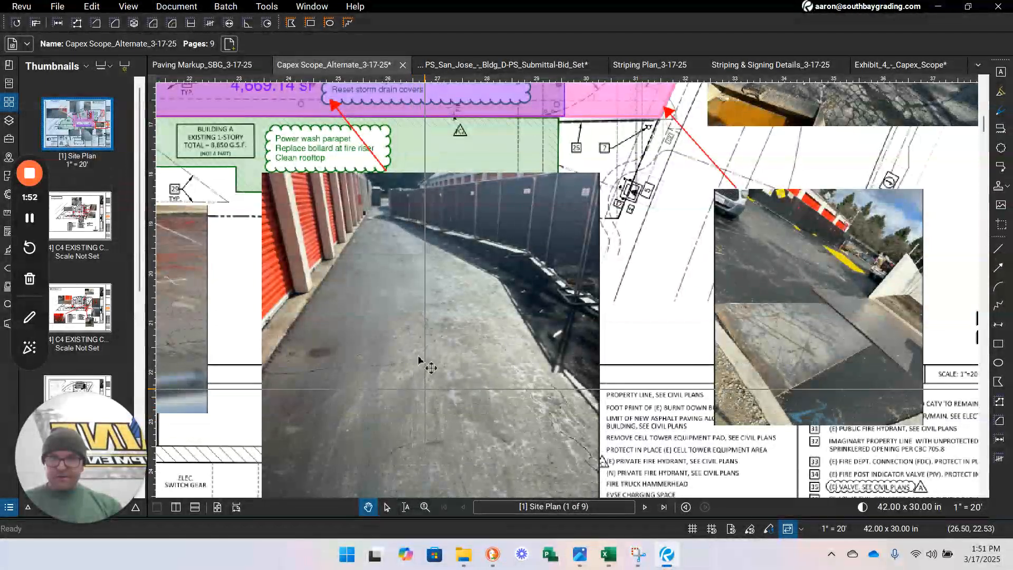
{"action": "scroll", "coordinate": [474, 302], "scroll_direction": "down", "scroll_amount": 7}
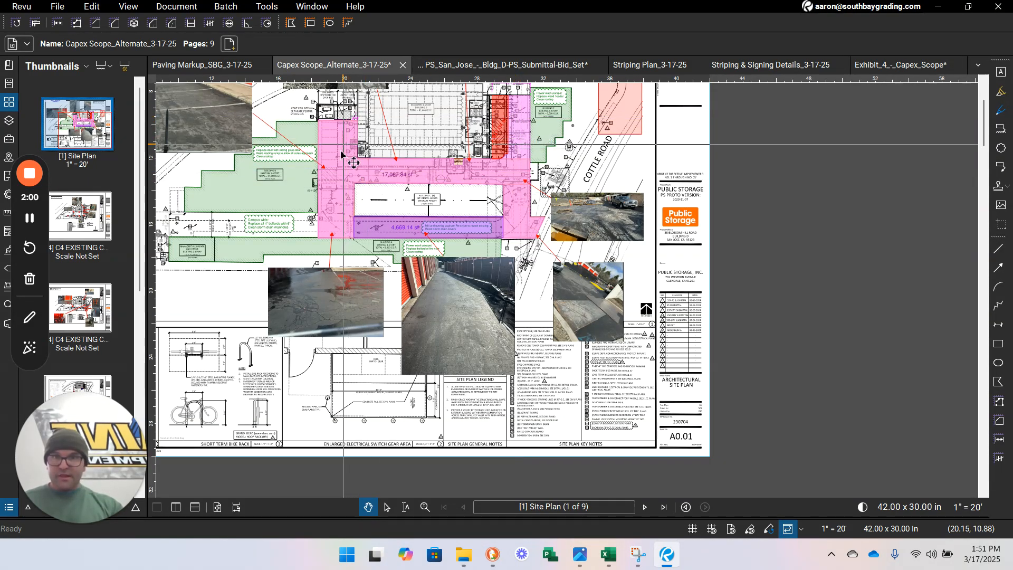
{"action": "scroll", "coordinate": [391, 178], "scroll_direction": "up", "scroll_amount": 7}
{"action": "scroll", "coordinate": [420, 186], "scroll_direction": "down", "scroll_amount": 5}
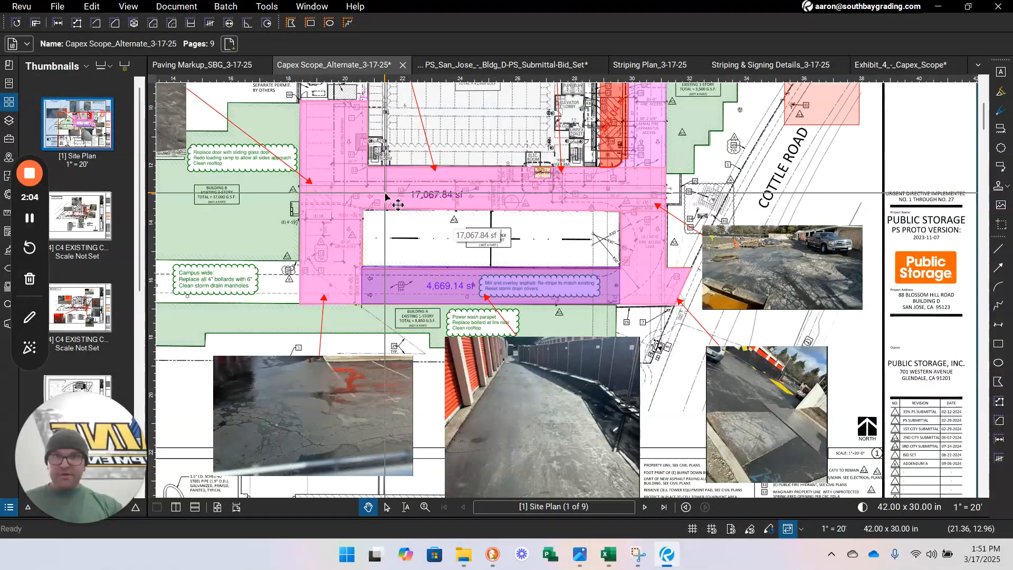
{"action": "scroll", "coordinate": [385, 194], "scroll_direction": "down", "scroll_amount": 3}
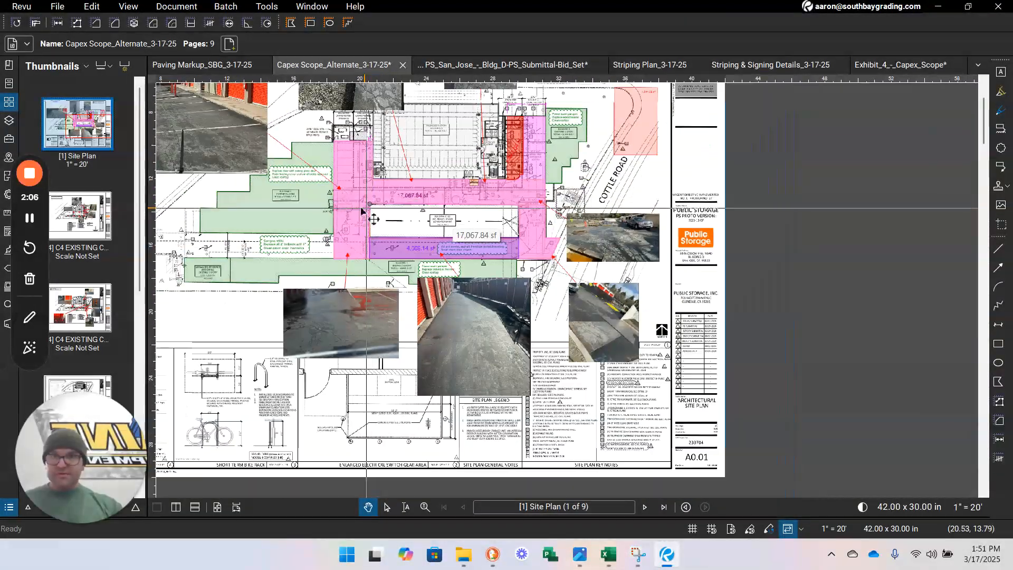
{"action": "scroll", "coordinate": [420, 259], "scroll_direction": "up", "scroll_amount": 3}
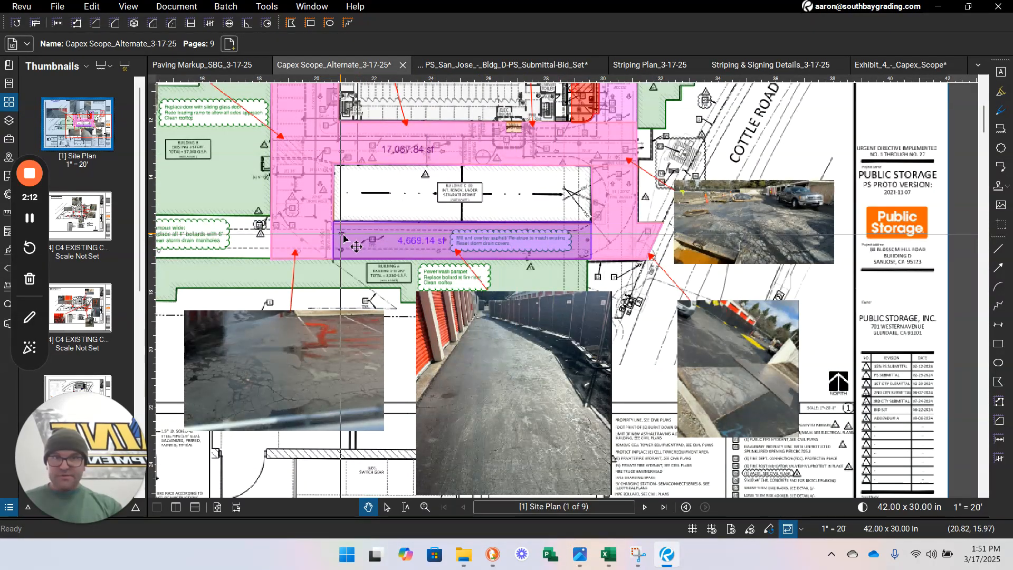
{"action": "scroll", "coordinate": [457, 253], "scroll_direction": "down", "scroll_amount": 2}
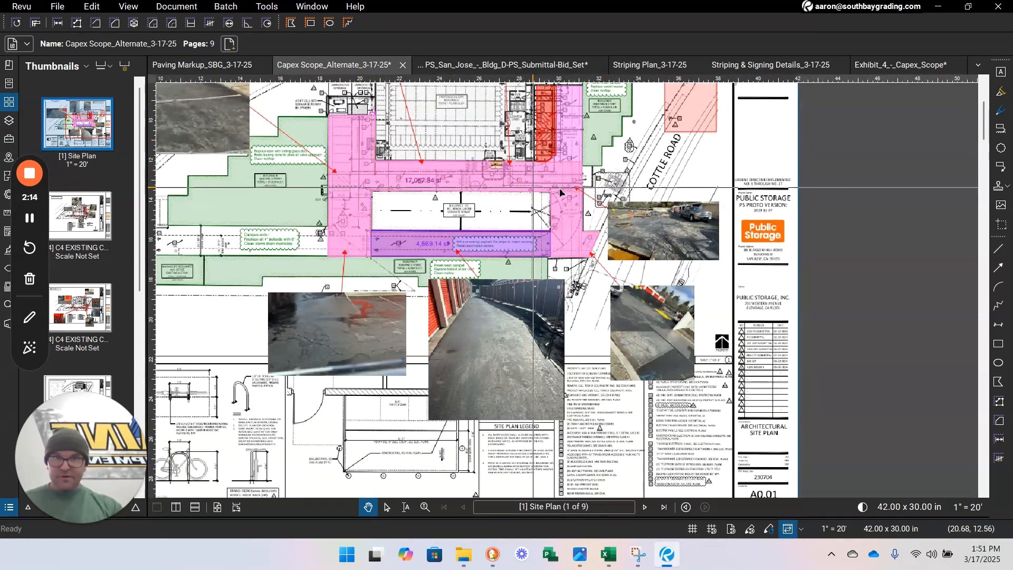
{"action": "left_click_drag", "start_coordinate": [743, 351], "coordinate": [748, 430]}
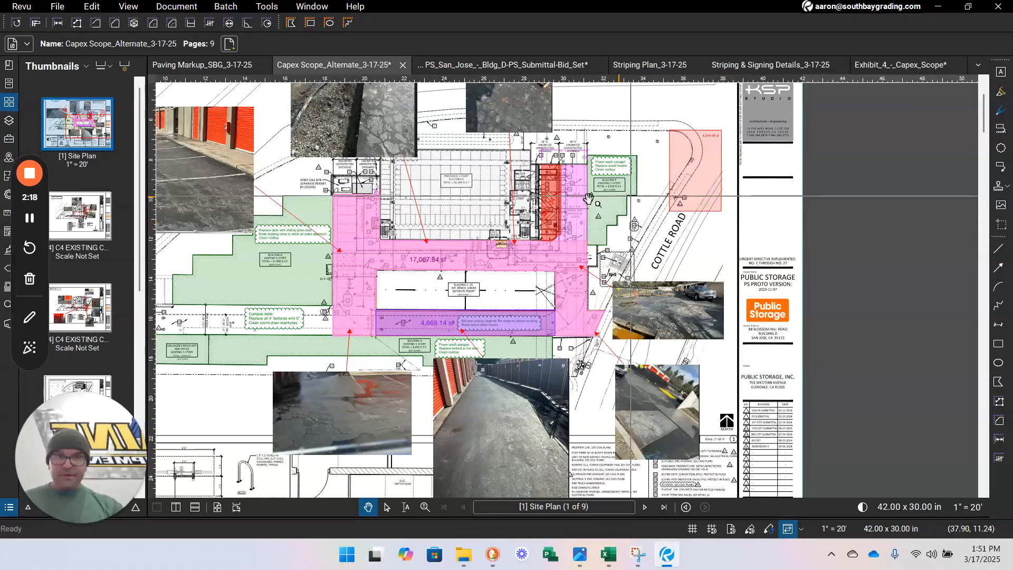
Step: Examine the red demolition area between Building D and the fire access lane near Building E
{"action": "scroll", "coordinate": [589, 198], "scroll_direction": "up", "scroll_amount": 5}
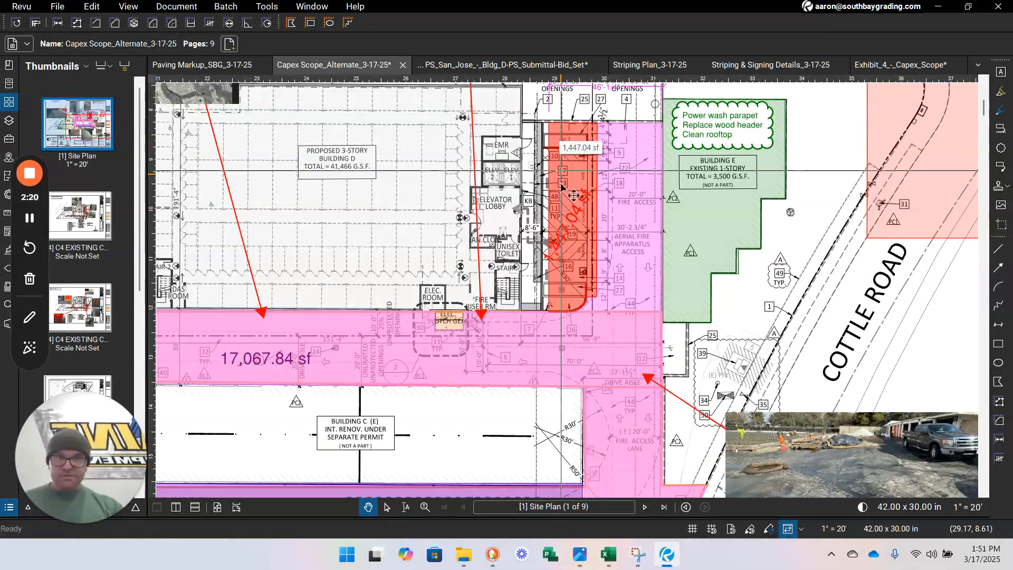
{"action": "scroll", "coordinate": [553, 272], "scroll_direction": "up", "scroll_amount": 2}
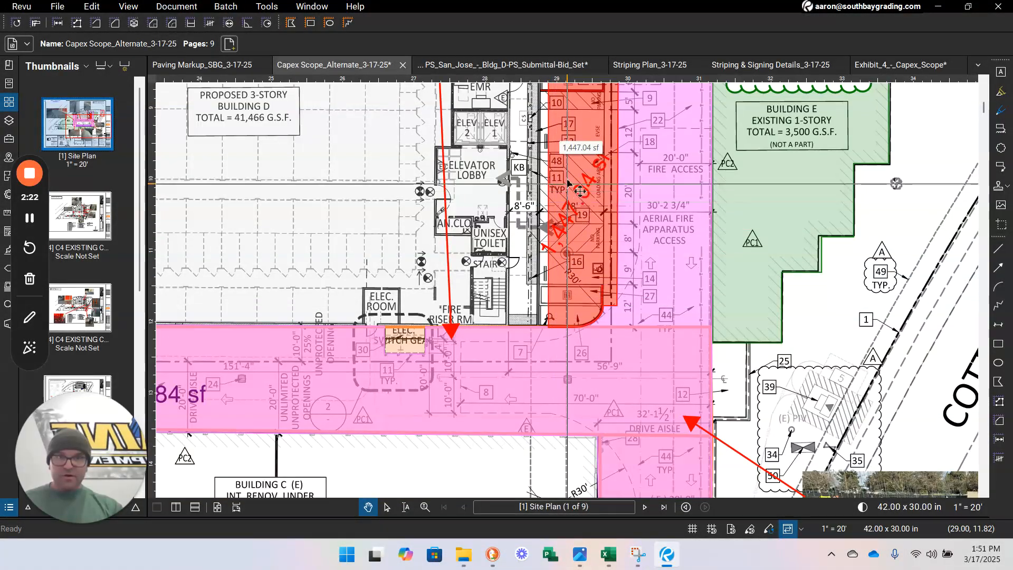
{"action": "scroll", "coordinate": [570, 302], "scroll_direction": "down", "scroll_amount": 2}
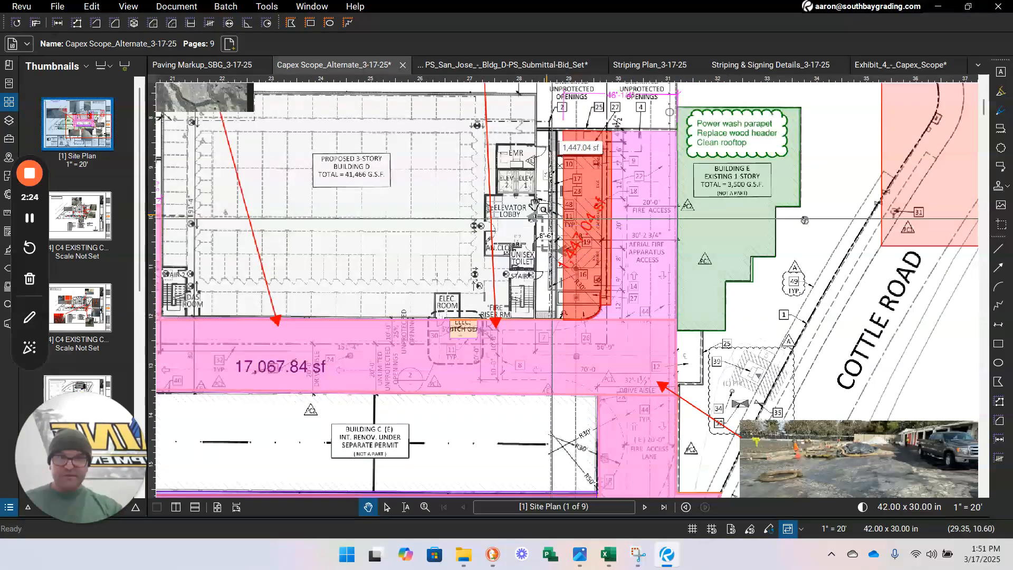
{"action": "scroll", "coordinate": [566, 215], "scroll_direction": "up", "scroll_amount": 4}
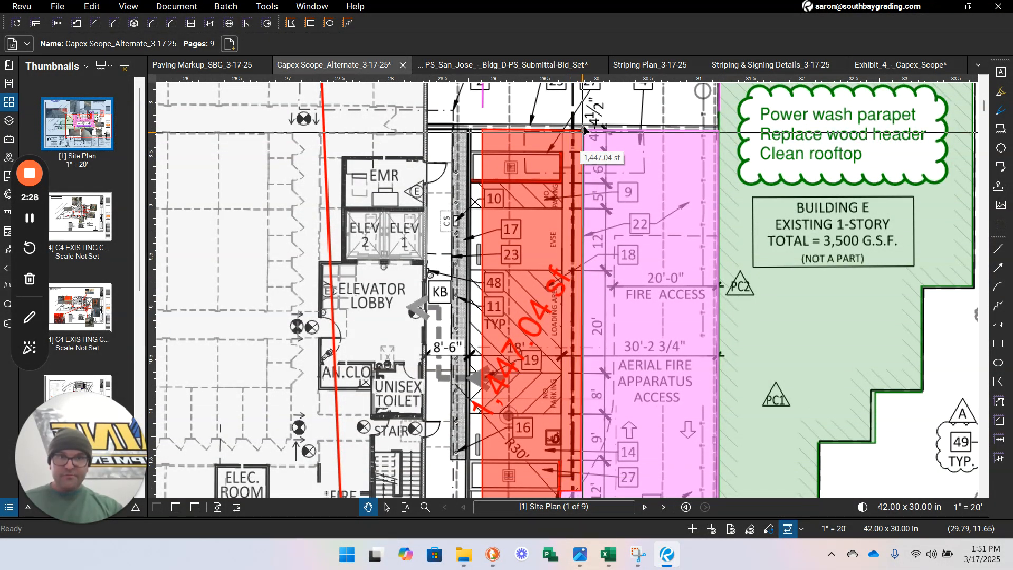
{"action": "scroll", "coordinate": [567, 219], "scroll_direction": "down", "scroll_amount": 5}
{"action": "left_click_drag", "start_coordinate": [295, 257], "coordinate": [385, 258]}
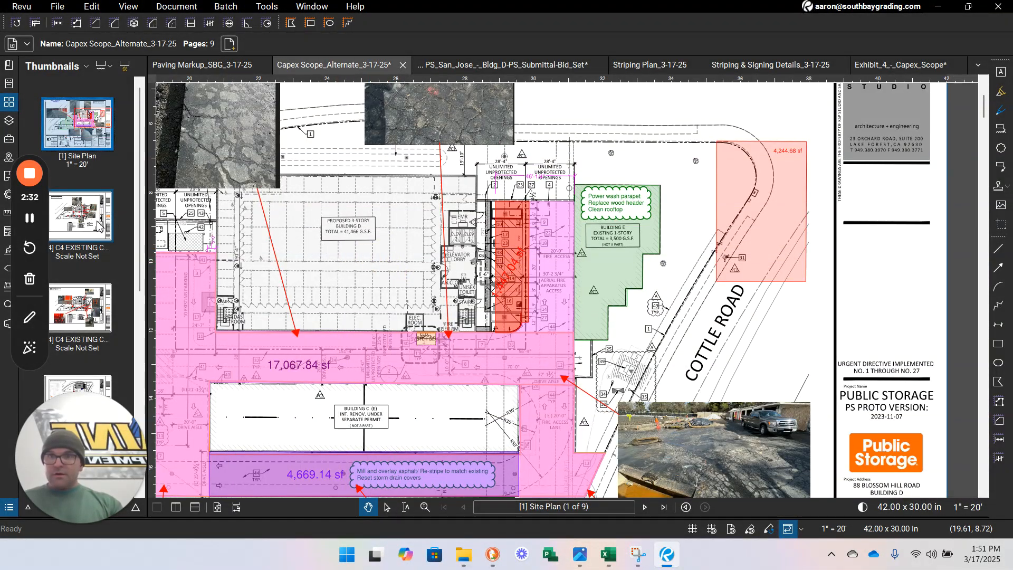
Step: Look over the storm drain photos on the C4 existing conditions page and return to the Site Plan page
{"action": "left_click", "coordinate": [79, 216]}
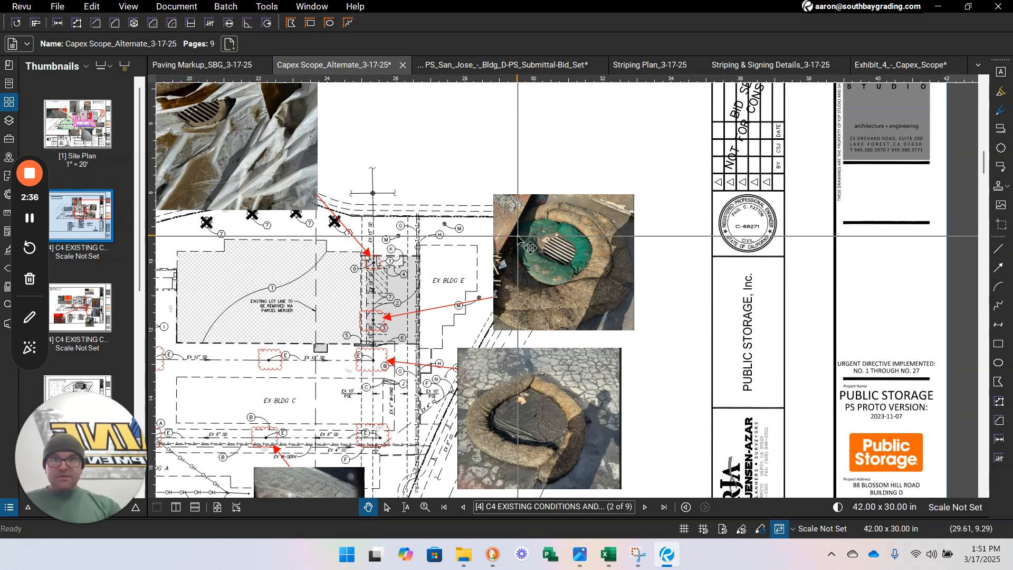
{"action": "scroll", "coordinate": [518, 237], "scroll_direction": "down", "scroll_amount": 5}
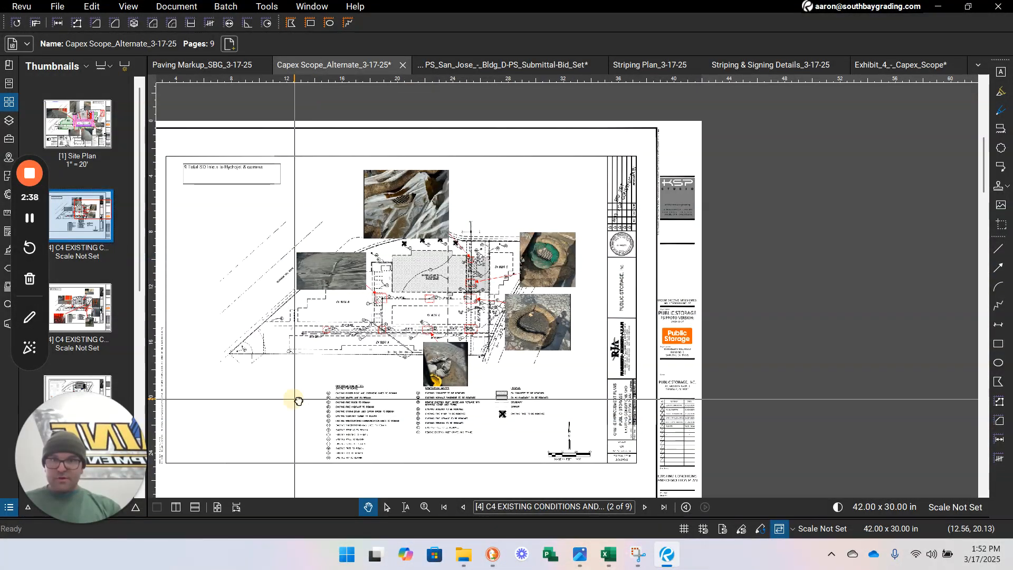
{"action": "left_click_drag", "start_coordinate": [298, 401], "coordinate": [356, 395]}
{"action": "left_click", "coordinate": [81, 128]}
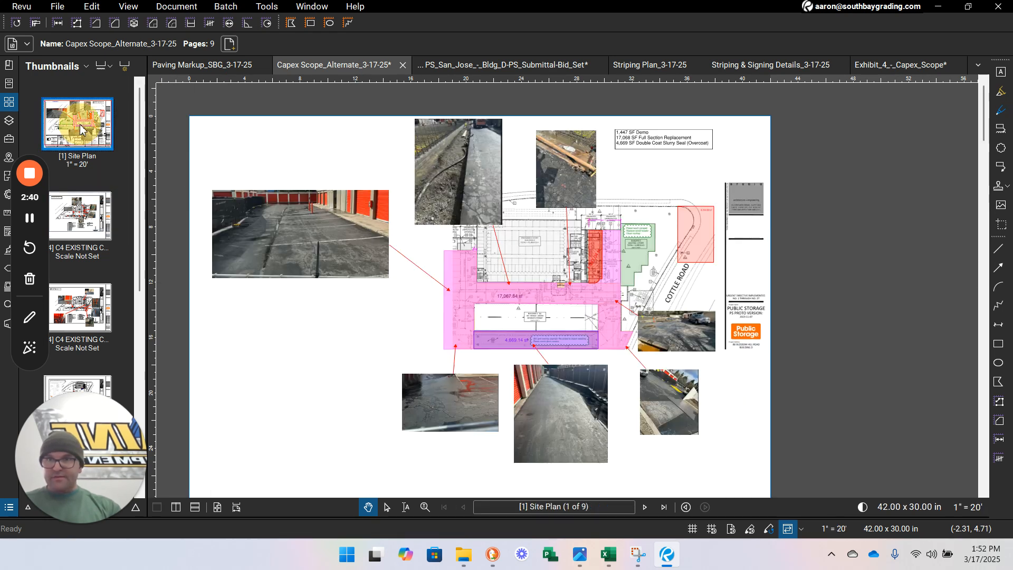
Step: Switch to the IMG_5638.jpg photo and capture the whole picture as a new snip with Snipping Tool
{"action": "left_click", "coordinate": [580, 555]}
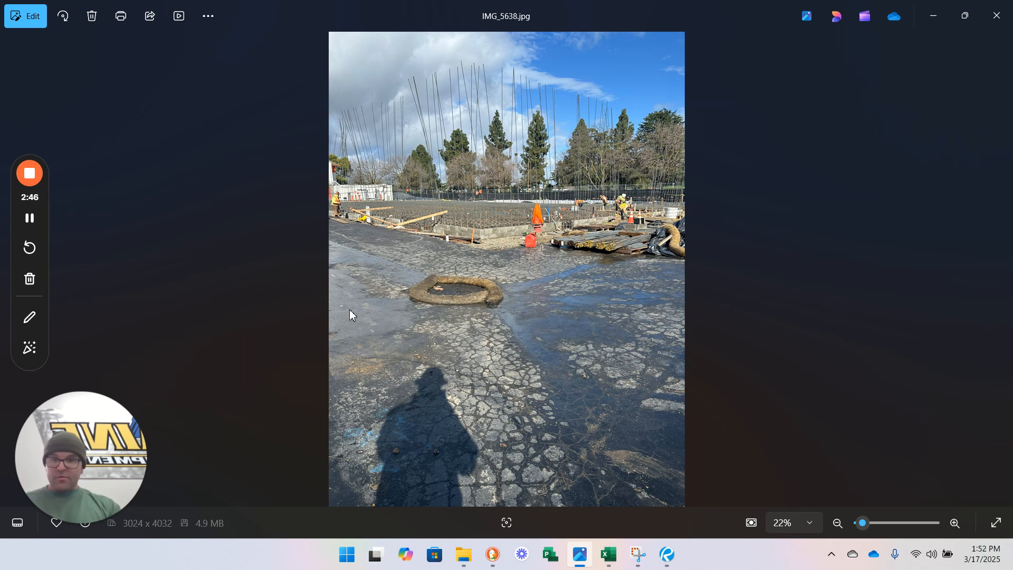
{"action": "key", "text": "super"}
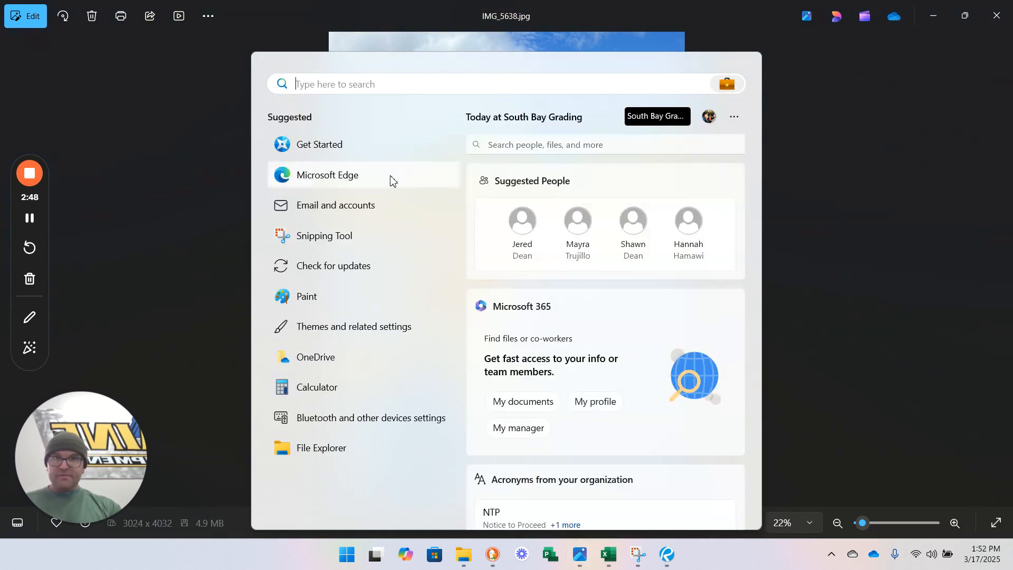
{"action": "left_click", "coordinate": [327, 244]}
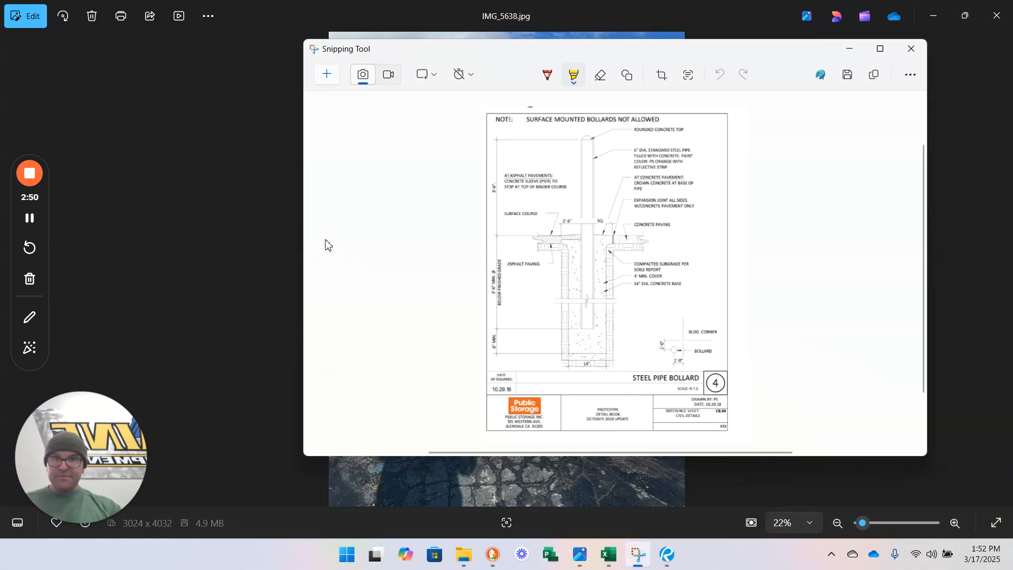
{"action": "left_click", "coordinate": [328, 75]}
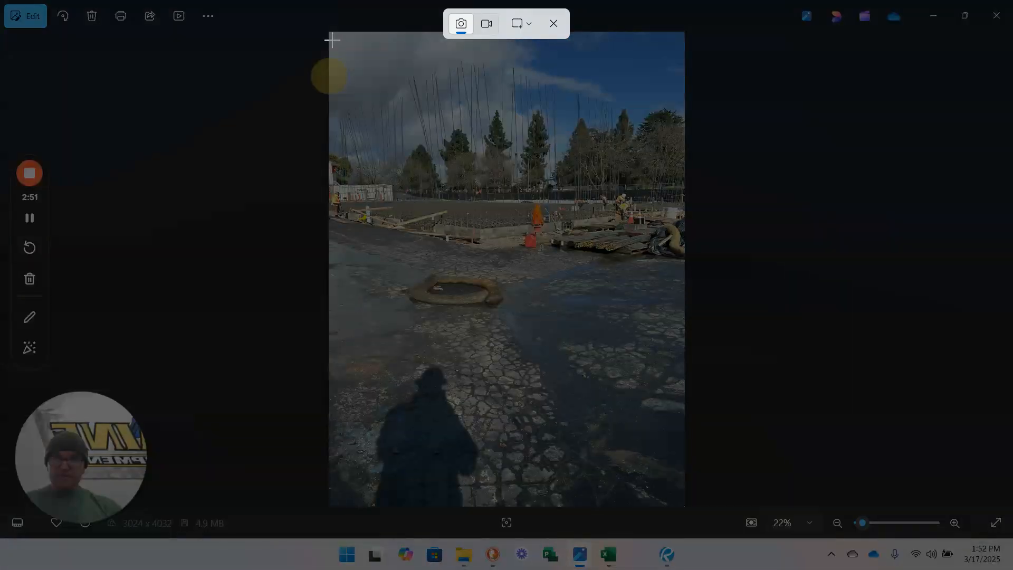
{"action": "left_click_drag", "start_coordinate": [331, 39], "coordinate": [688, 503]}
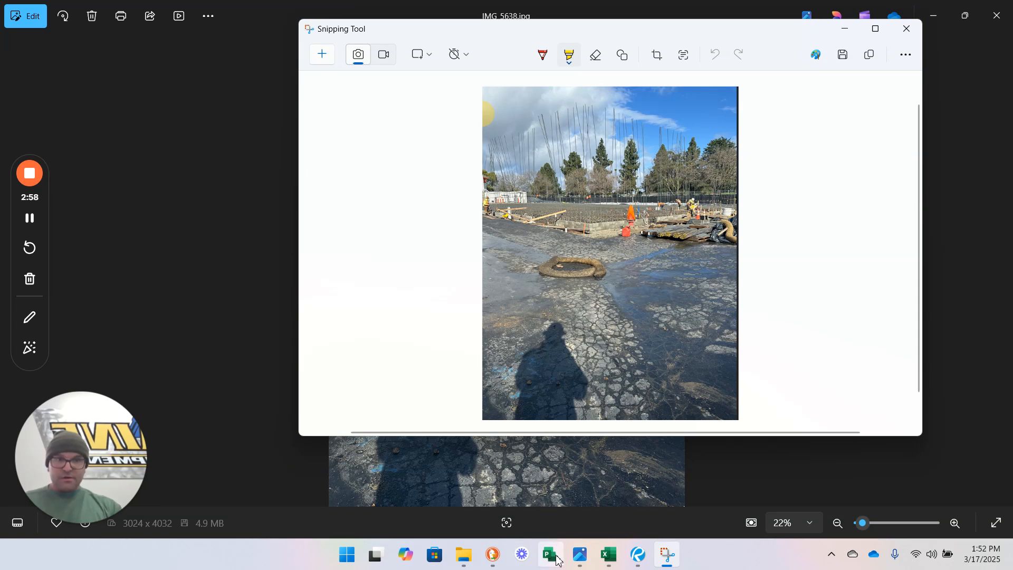
{"action": "mouse_move", "coordinate": [589, 558]}
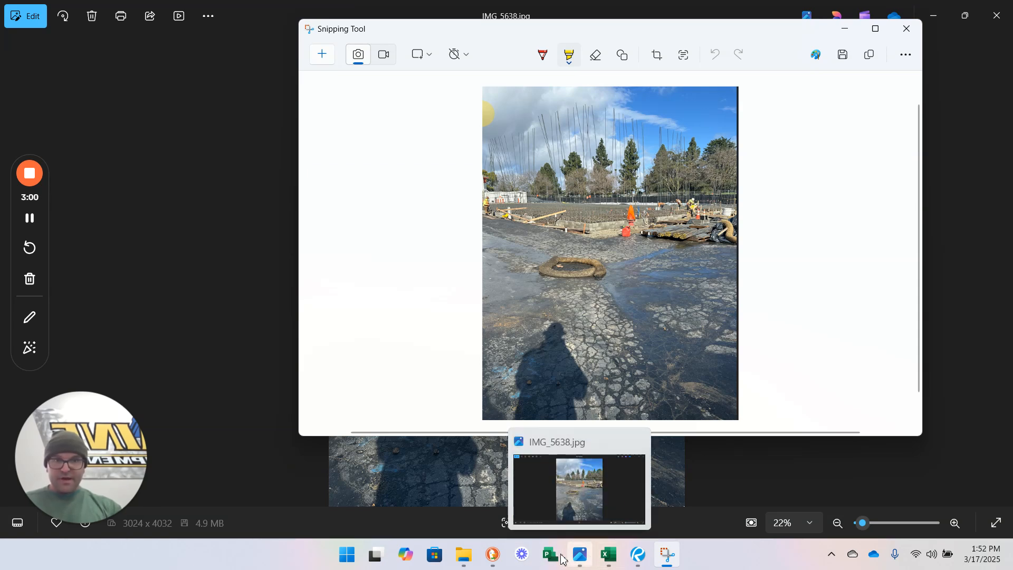
Step: Switch to Revu and paste the captured IMG_5638.jpg snip beside the Site Plan page of Capex Scope_Alternate_3-17-25
{"action": "left_click", "coordinate": [639, 557]}
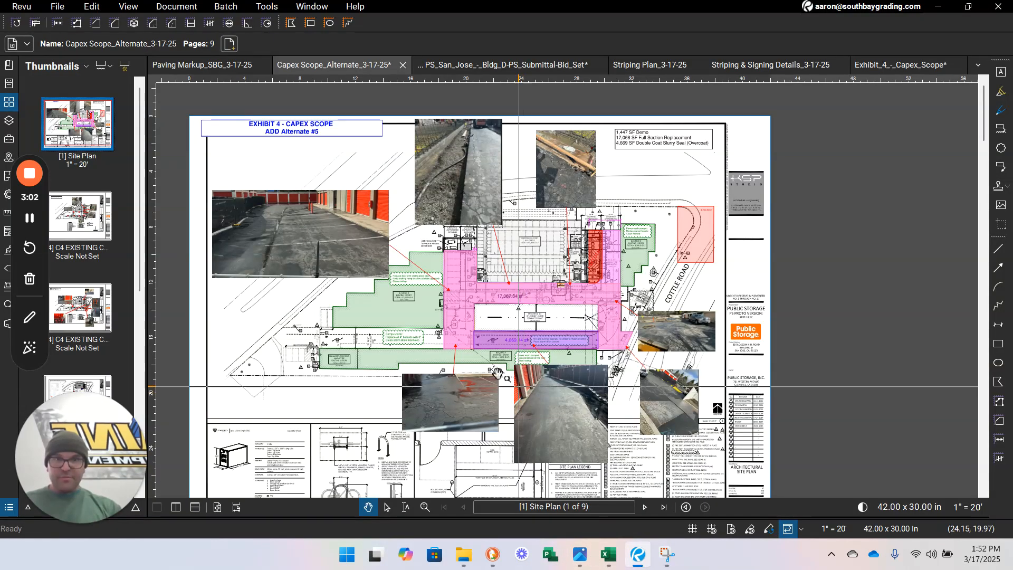
{"action": "scroll", "coordinate": [316, 221], "scroll_direction": "down", "scroll_amount": 3}
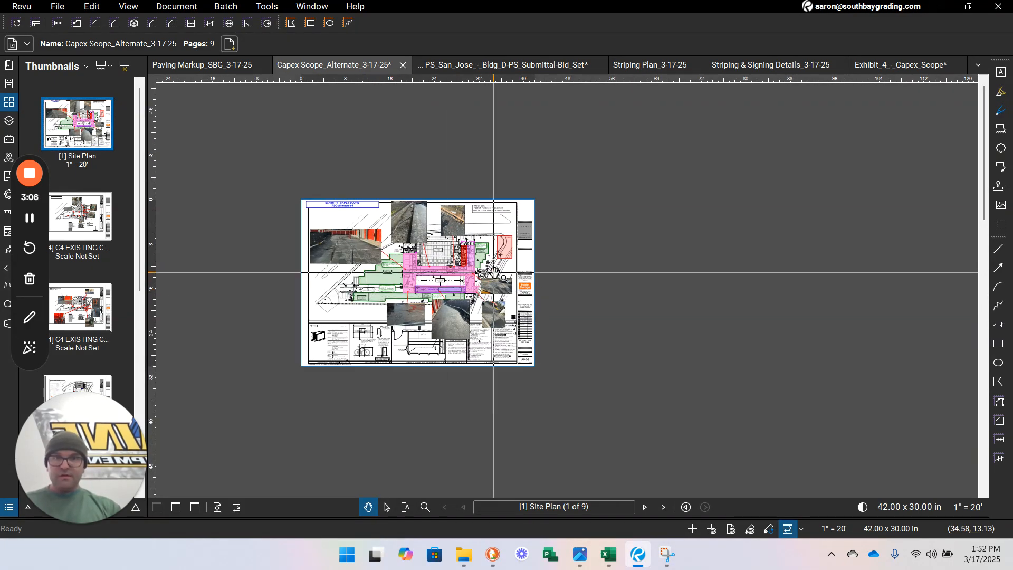
{"action": "left_click", "coordinate": [526, 258]}
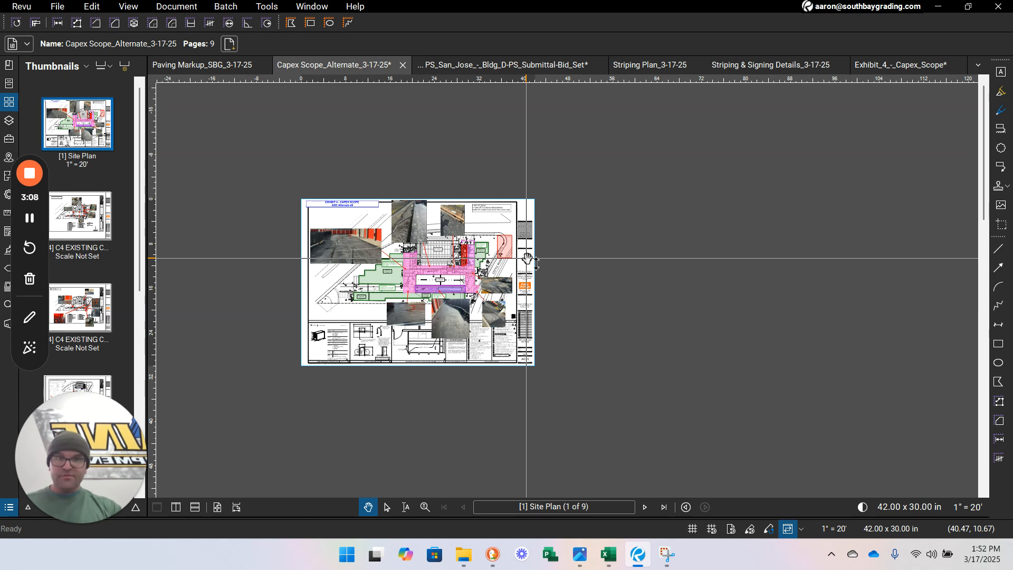
{"action": "key", "text": "ctrl+v"}
Step: Try to scale down the pasted photo and place it over the lower part of the Site Plan, and undo its insertion
{"action": "left_click_drag", "start_coordinate": [686, 212], "coordinate": [610, 356]}
{"action": "left_click_drag", "start_coordinate": [681, 192], "coordinate": [610, 281]}
{"action": "left_click_drag", "start_coordinate": [658, 149], "coordinate": [479, 322]}
{"action": "scroll", "coordinate": [456, 338], "scroll_direction": "down", "scroll_amount": 2}
{"action": "scroll", "coordinate": [449, 353], "scroll_direction": "up", "scroll_amount": 4}
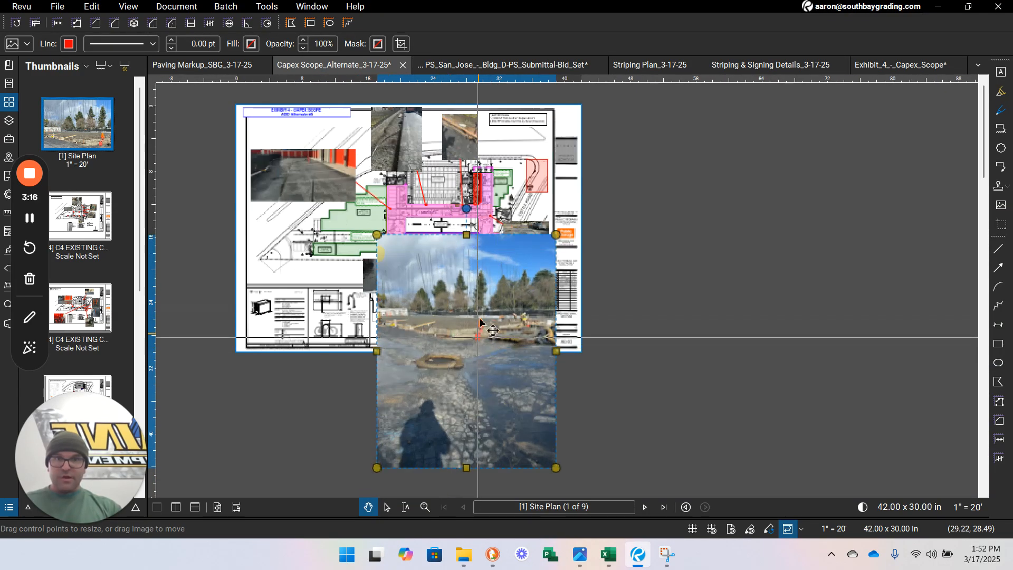
{"action": "key", "text": "ctrl+z"}
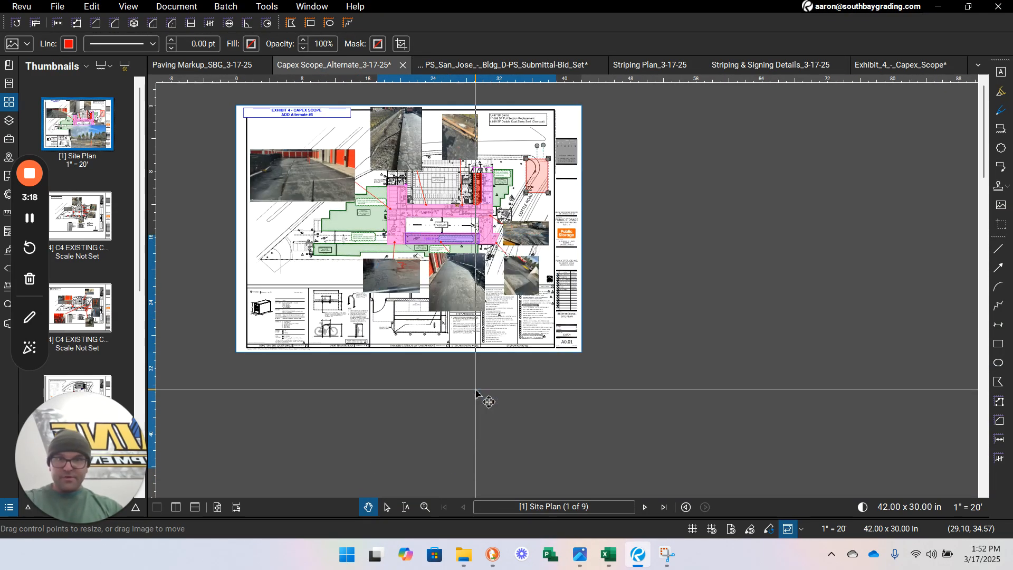
Step: Examine the pink paving around the drive aisle and fire access lane beside Building C and the photo linked to it
{"action": "scroll", "coordinate": [429, 242], "scroll_direction": "up", "scroll_amount": 5}
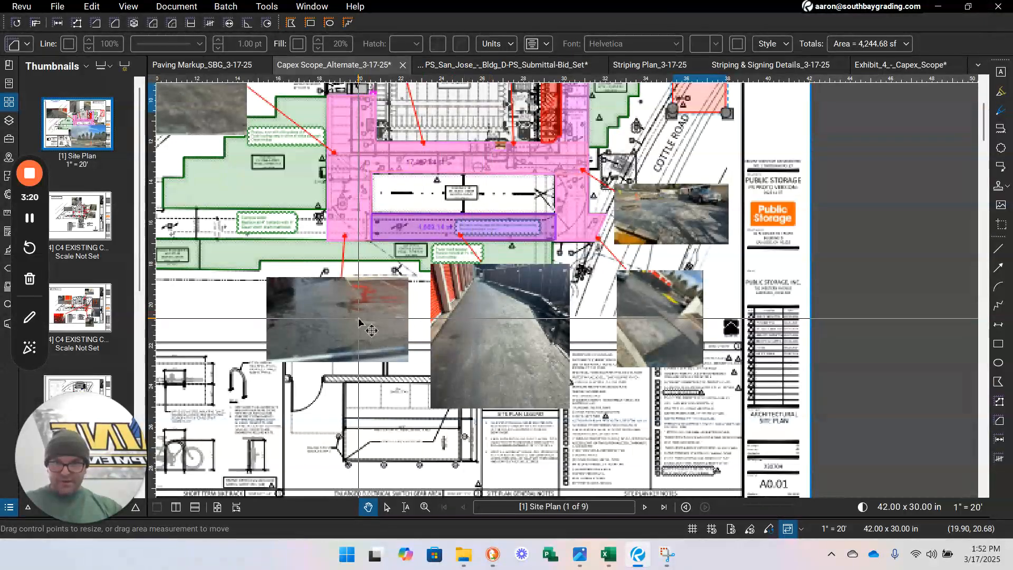
{"action": "left_click_drag", "start_coordinate": [712, 322], "coordinate": [760, 401]}
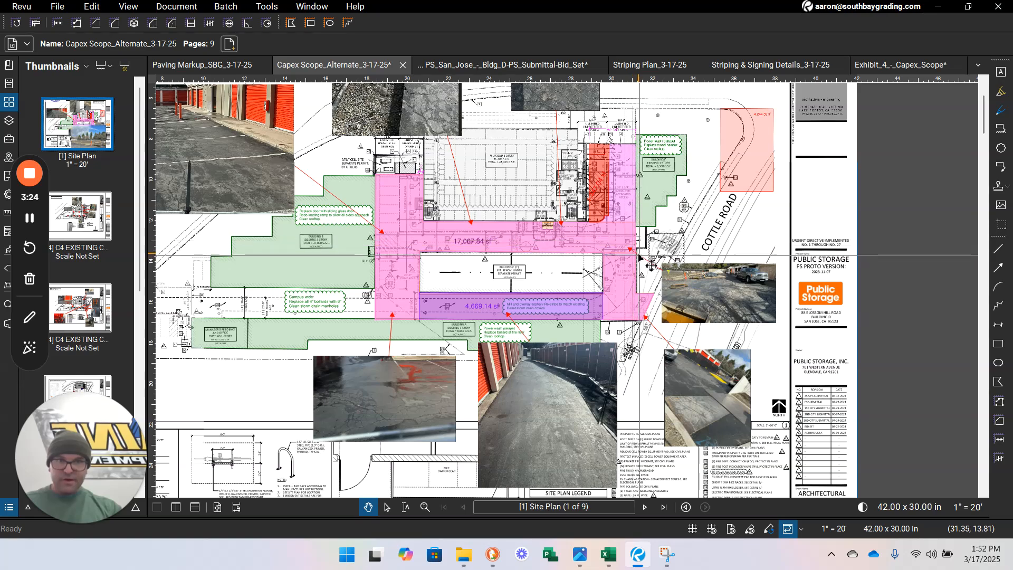
{"action": "scroll", "coordinate": [653, 268], "scroll_direction": "up", "scroll_amount": 6}
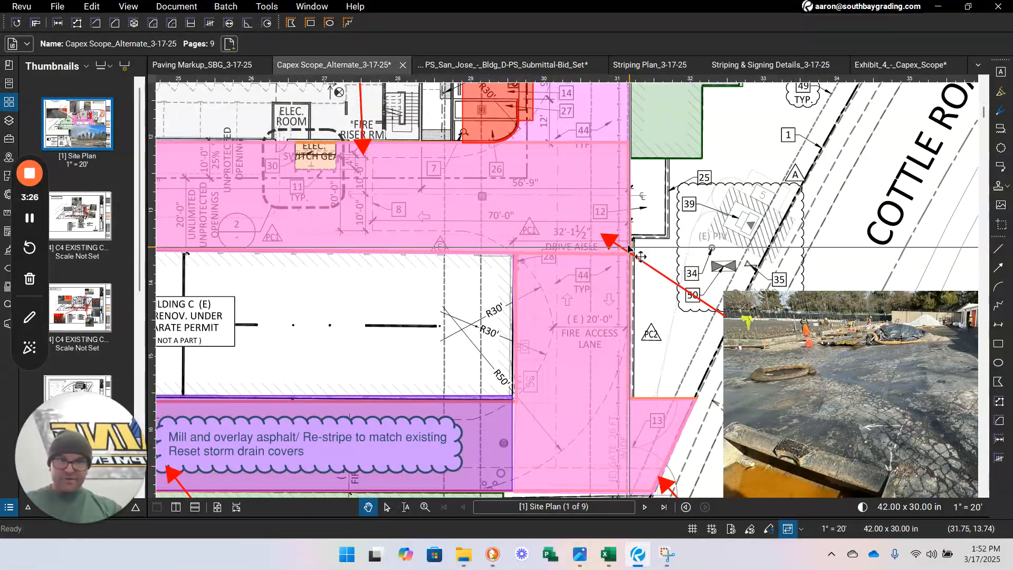
{"action": "scroll", "coordinate": [622, 264], "scroll_direction": "down", "scroll_amount": 6}
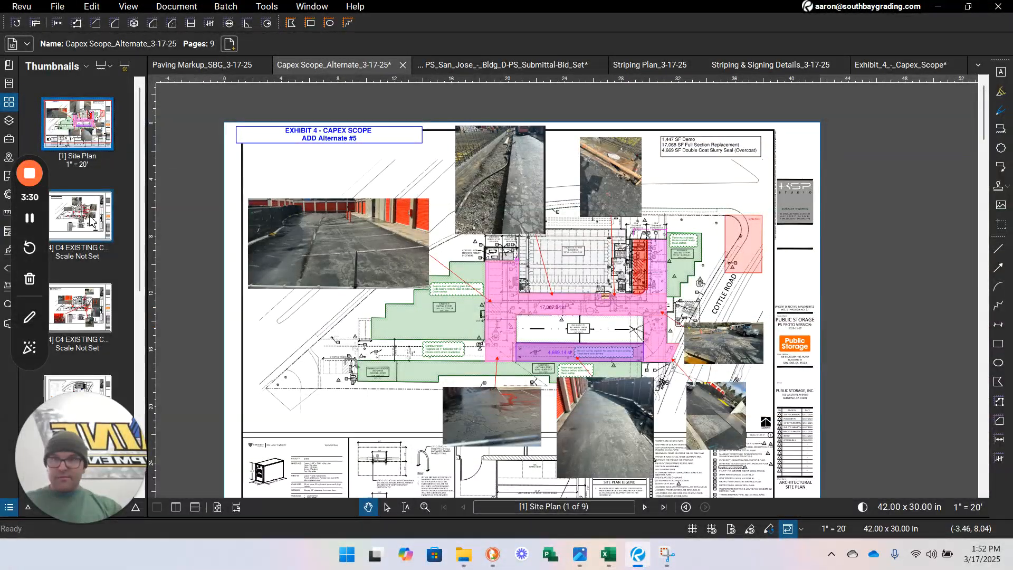
Step: Open the C4 existing conditions page with the storm drain photos, widen the thumbnails, and examine the clouded inlets around Buildings A, B and C
{"action": "left_click", "coordinate": [90, 221]}
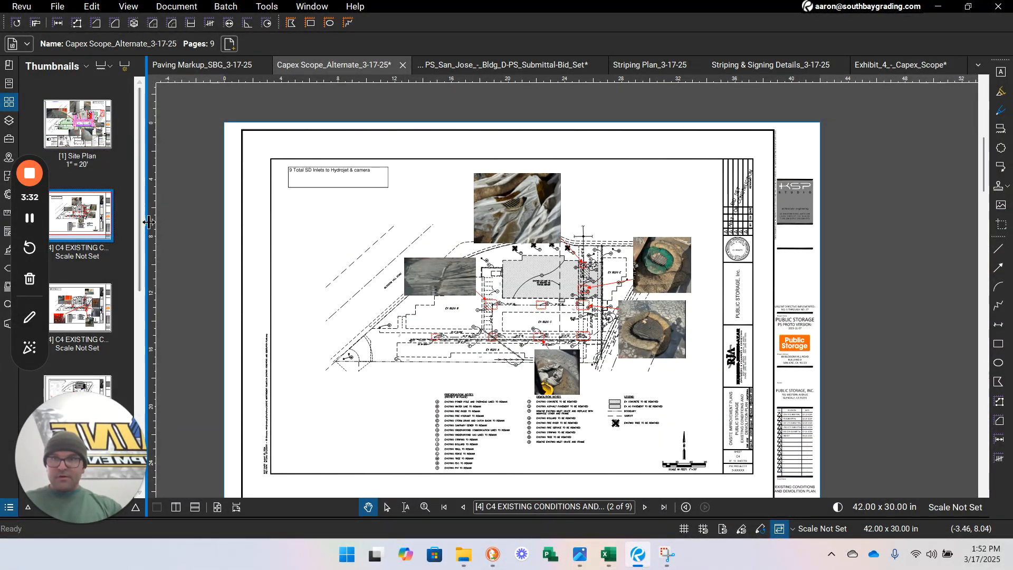
{"action": "left_click_drag", "start_coordinate": [149, 221], "coordinate": [237, 217]}
{"action": "scroll", "coordinate": [796, 285], "scroll_direction": "up", "scroll_amount": 3}
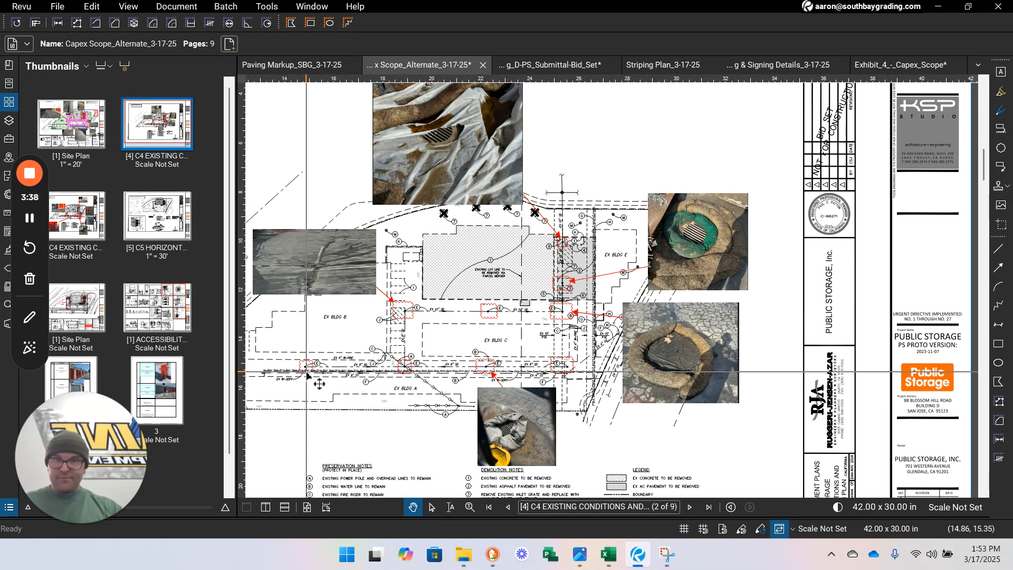
{"action": "scroll", "coordinate": [327, 369], "scroll_direction": "up", "scroll_amount": 2}
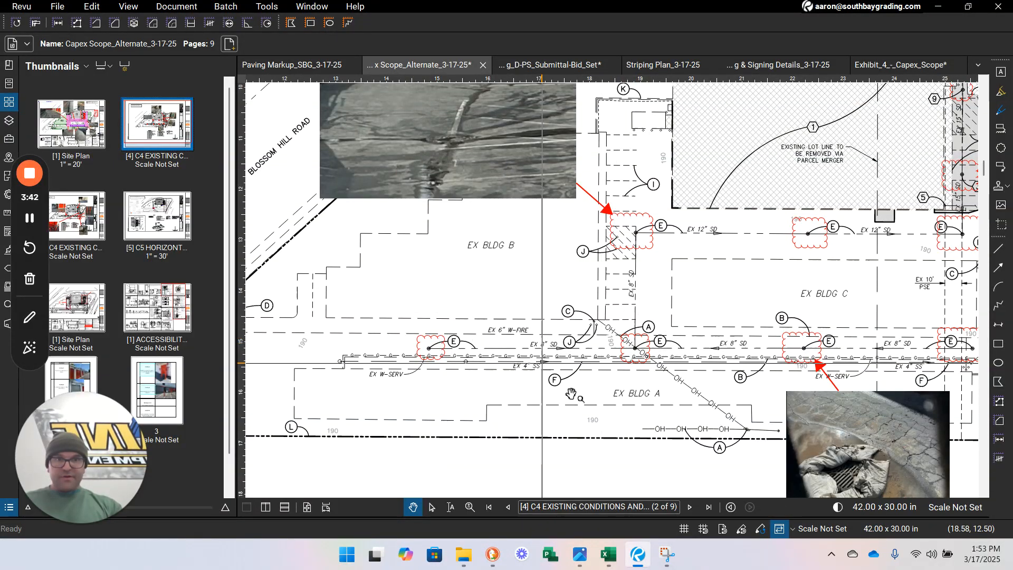
{"action": "left_click_drag", "start_coordinate": [688, 415], "coordinate": [590, 416]}
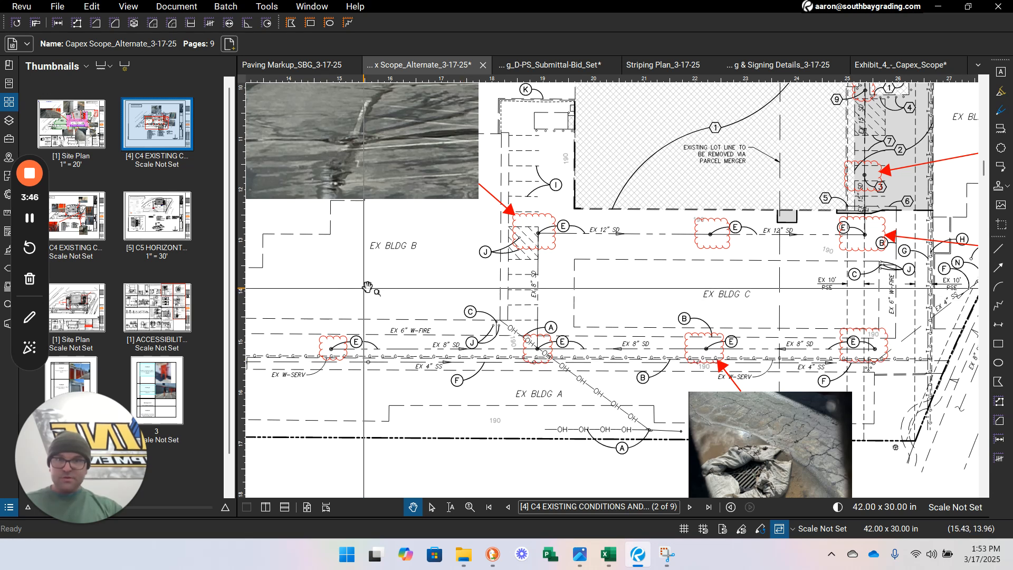
Step: Try marking the area below the EX BLDG B label with a red cloud and an arrow, and delete the cloud
{"action": "key", "text": "c"}
{"action": "left_click_drag", "start_coordinate": [350, 256], "coordinate": [468, 307]}
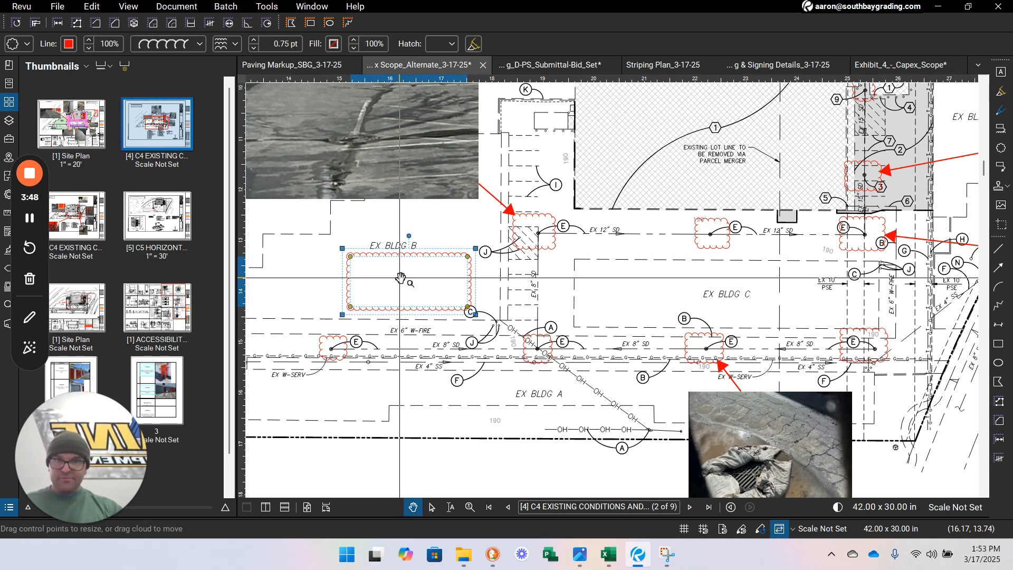
{"action": "key", "text": "Delete"}
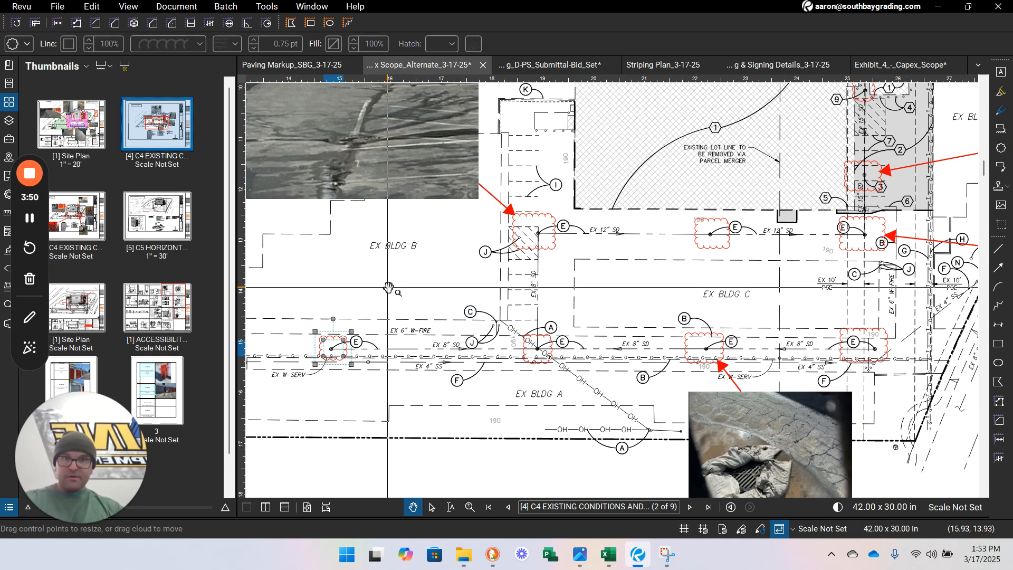
{"action": "key", "text": "a"}
{"action": "left_click_drag", "start_coordinate": [356, 287], "coordinate": [448, 256]}
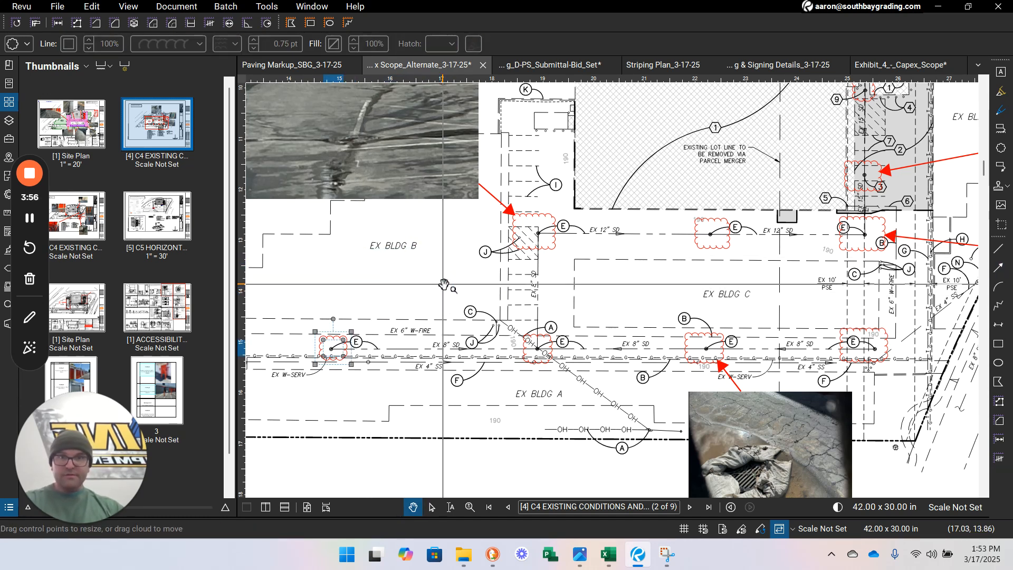
Step: Look over the storm drain inlet photos, their plan locations and the hydrojet and camera note on the C4 page
{"action": "scroll", "coordinate": [443, 284], "scroll_direction": "down", "scroll_amount": 2}
{"action": "left_click", "coordinate": [449, 381]}
{"action": "left_click_drag", "start_coordinate": [825, 413], "coordinate": [759, 446]}
{"action": "scroll", "coordinate": [711, 270], "scroll_direction": "down", "scroll_amount": 3}
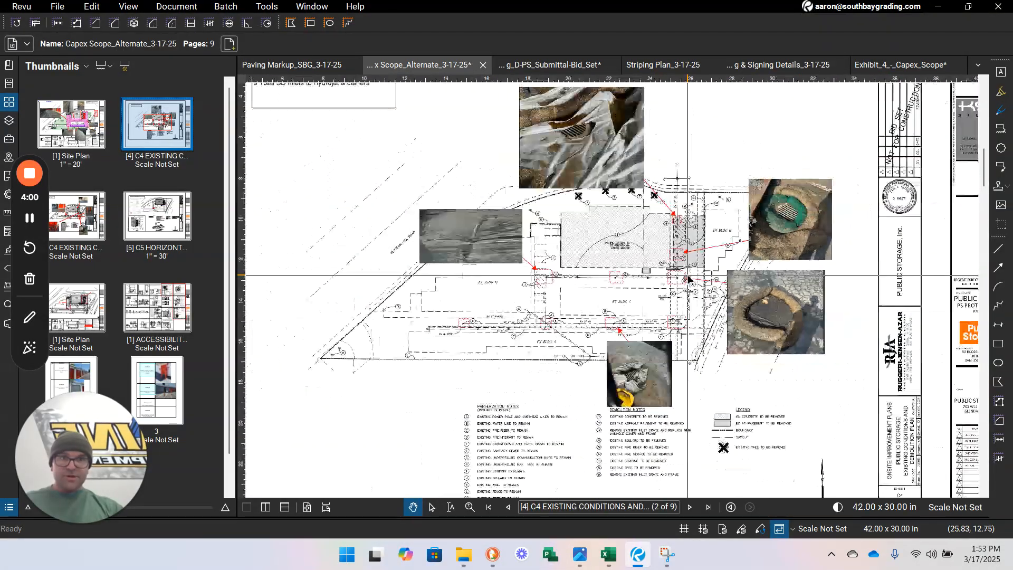
{"action": "left_click_drag", "start_coordinate": [707, 172], "coordinate": [701, 246]}
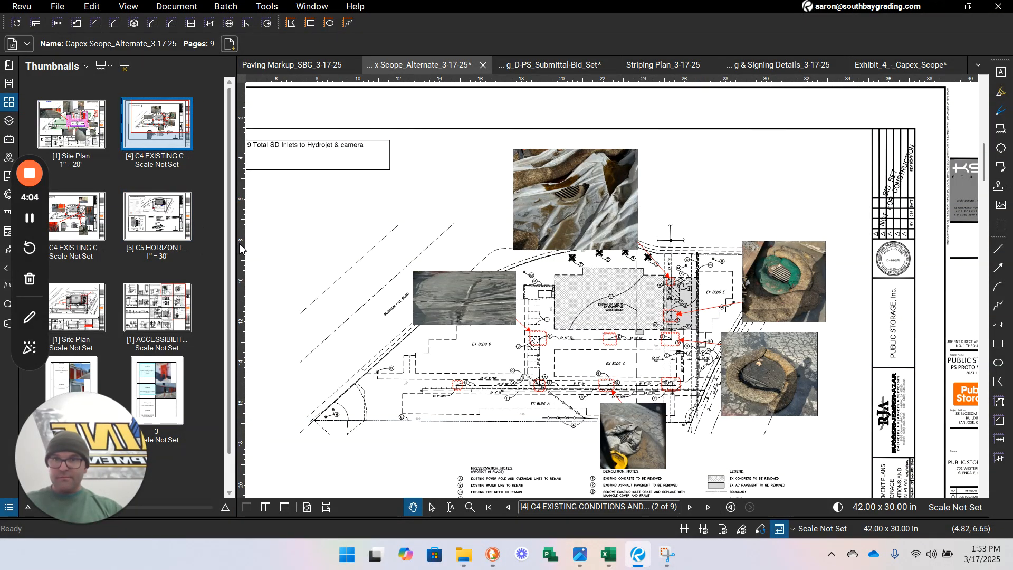
Step: Widen the thumbnails to three columns and look over the C5 Horizontal Site Plan and the C4 page with the bollard removal photos
{"action": "left_click_drag", "start_coordinate": [237, 246], "coordinate": [296, 242]}
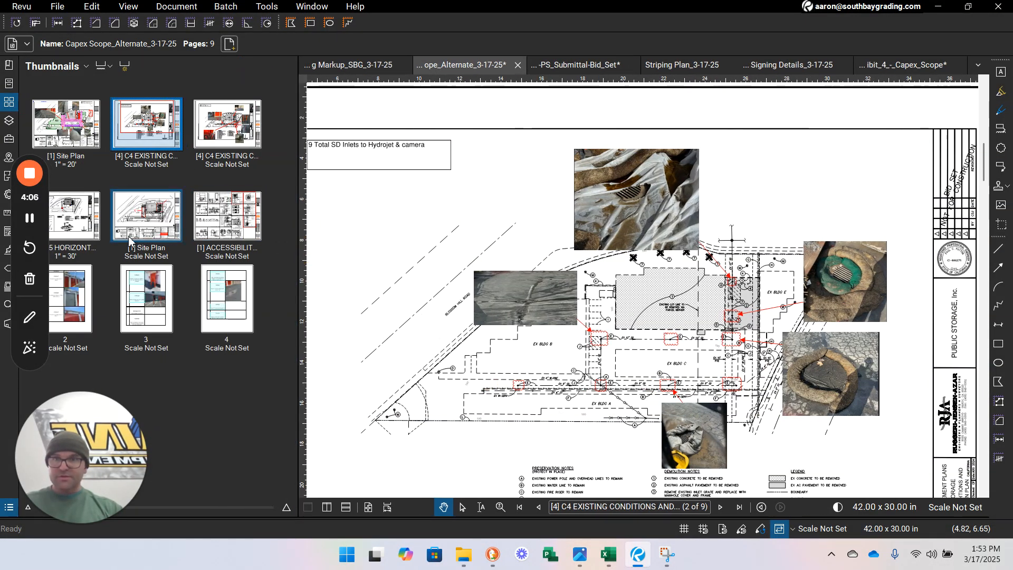
{"action": "left_click", "coordinate": [77, 228]}
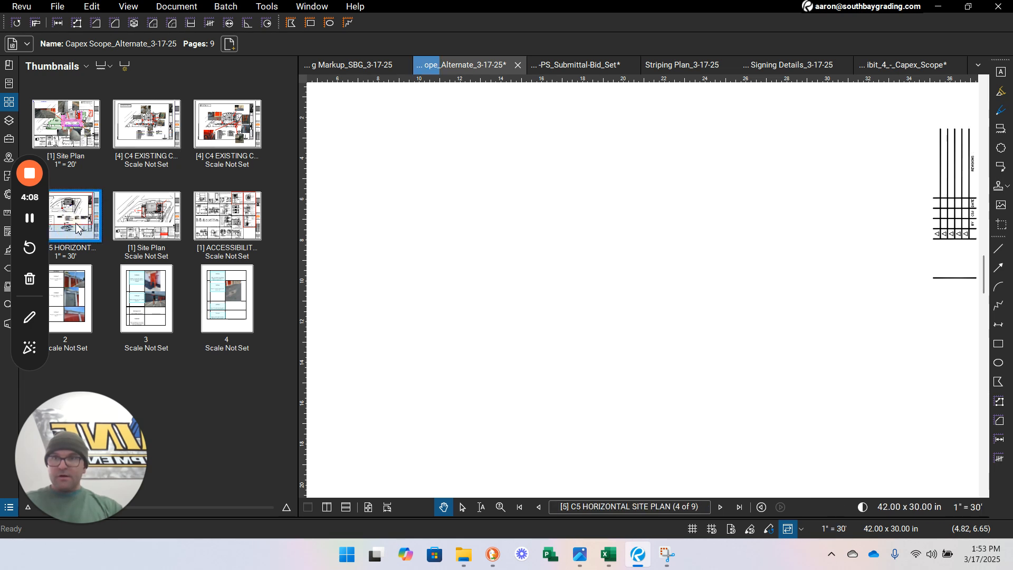
{"action": "scroll", "coordinate": [615, 372], "scroll_direction": "down", "scroll_amount": 2}
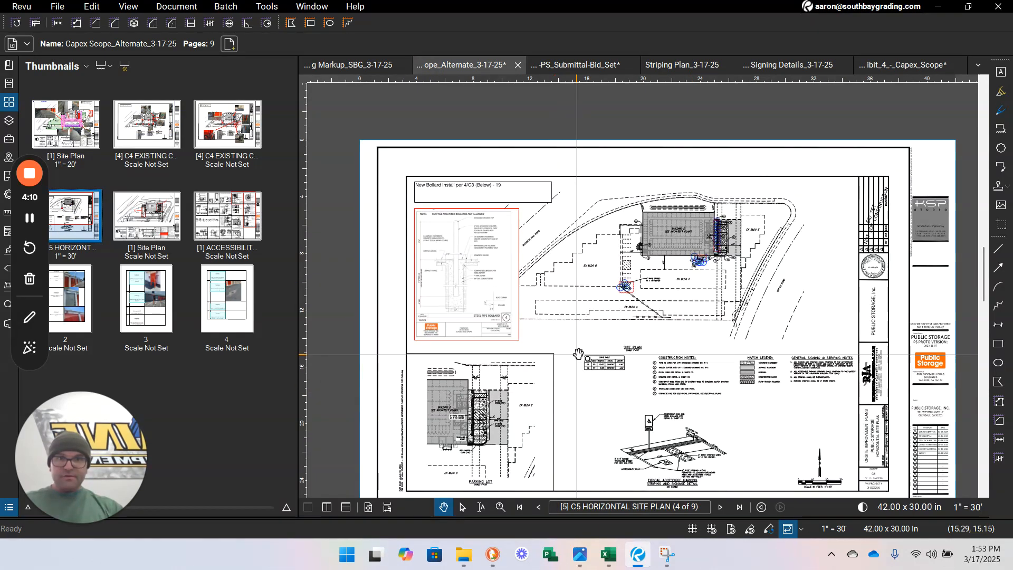
{"action": "left_click", "coordinate": [211, 134]}
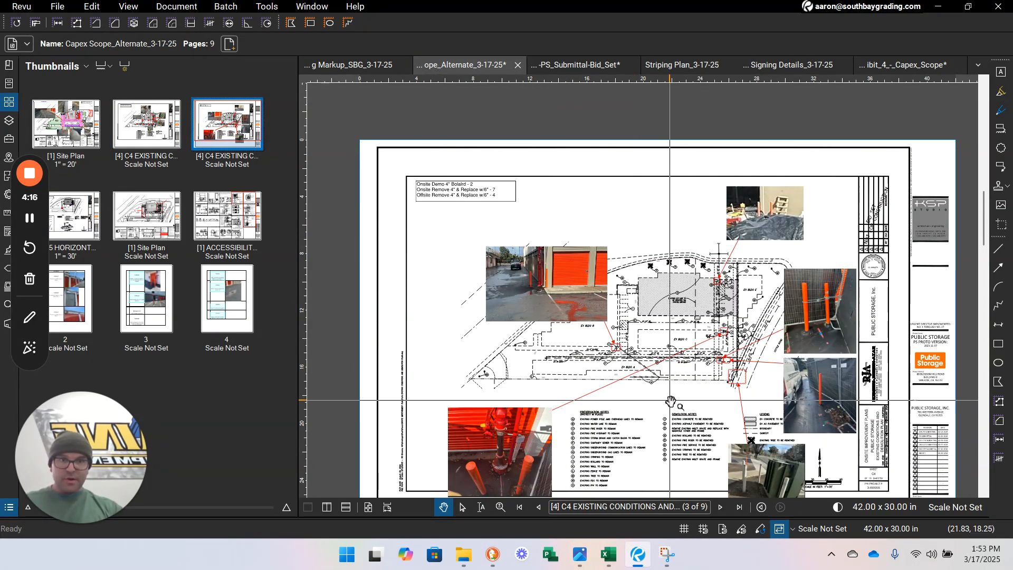
{"action": "scroll", "coordinate": [641, 369], "scroll_direction": "down", "scroll_amount": 3}
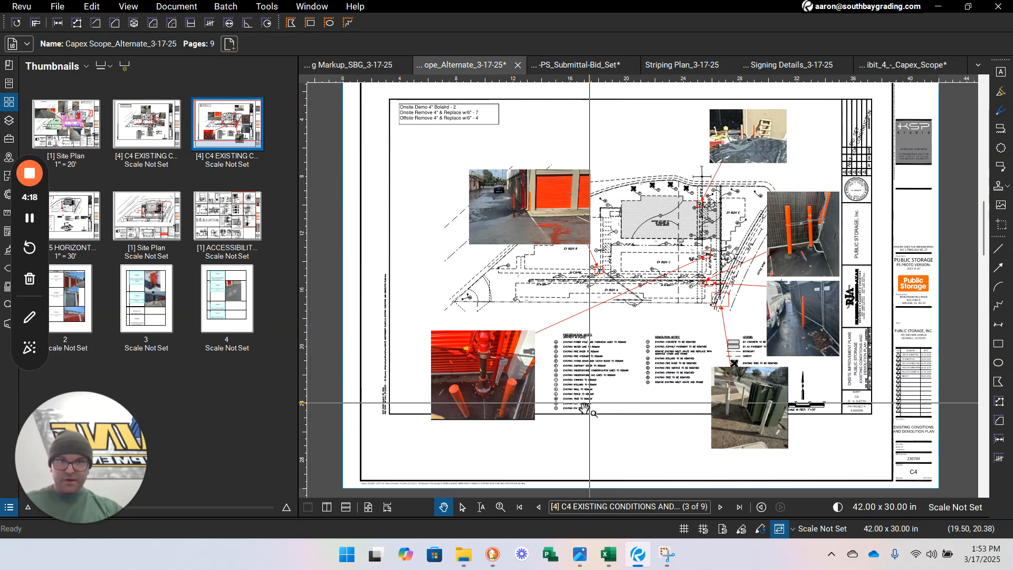
{"action": "left_click_drag", "start_coordinate": [646, 455], "coordinate": [603, 434]}
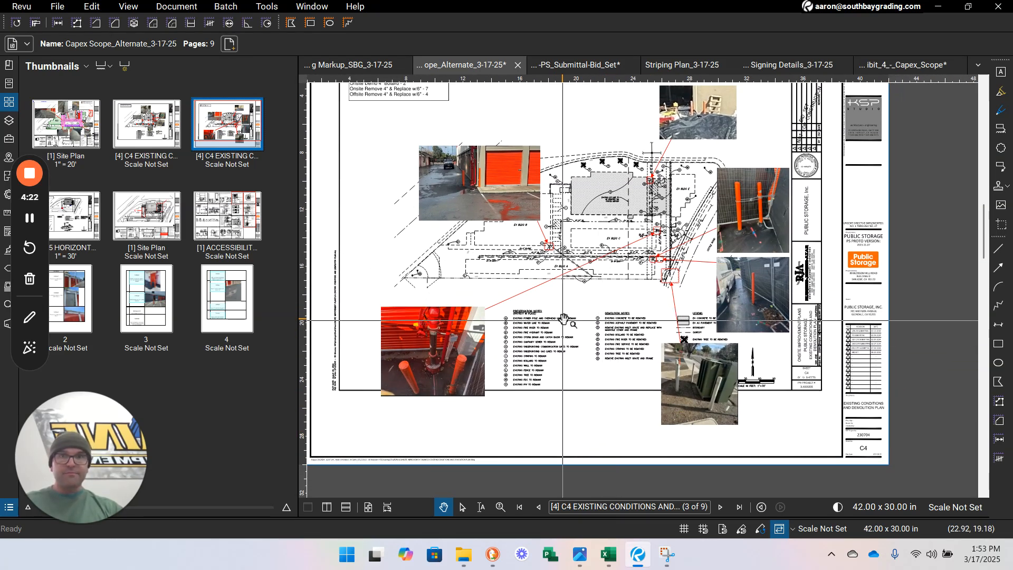
{"action": "mouse_move", "coordinate": [577, 388]}
{"action": "left_mouse_down"}
{"action": "mouse_move", "coordinate": [670, 403]}
{"action": "mouse_move", "coordinate": [659, 393]}
{"action": "left_mouse_up"}
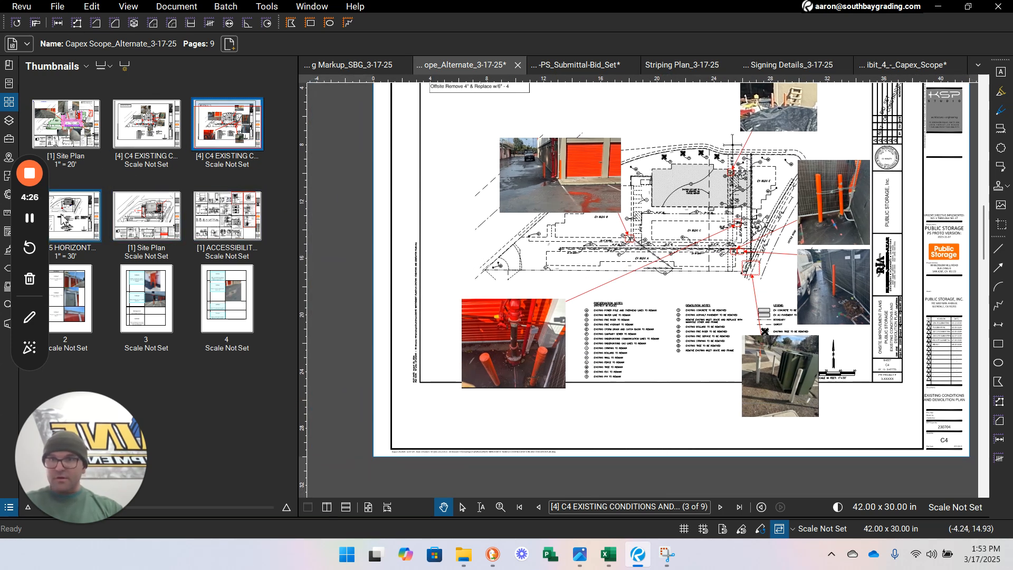
Step: Return to the C5 Horizontal Site Plan page and read the steel pipe bollard detail
{"action": "left_click", "coordinate": [67, 235]}
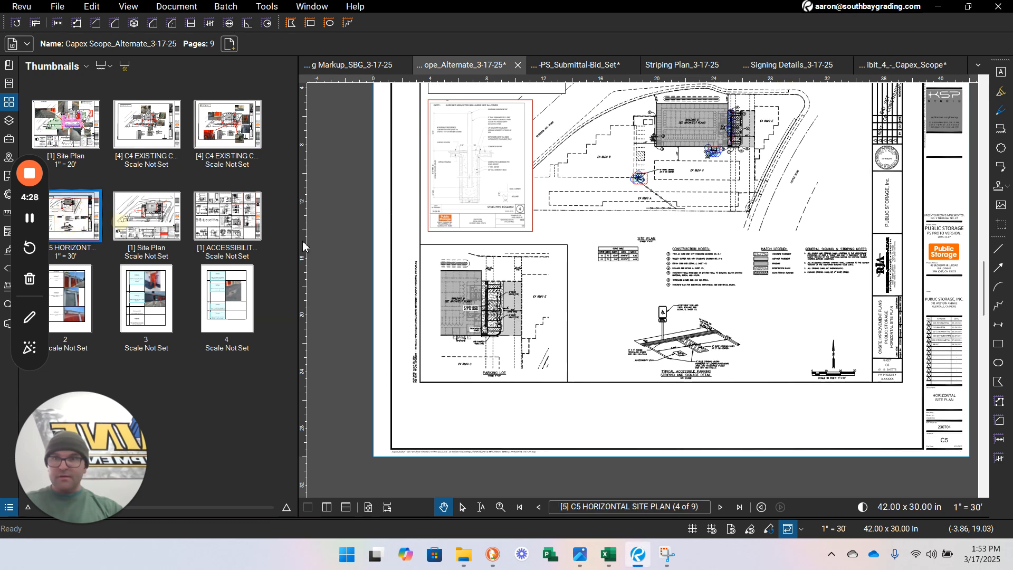
{"action": "scroll", "coordinate": [644, 271], "scroll_direction": "up", "scroll_amount": 6}
{"action": "scroll", "coordinate": [513, 241], "scroll_direction": "up", "scroll_amount": 2}
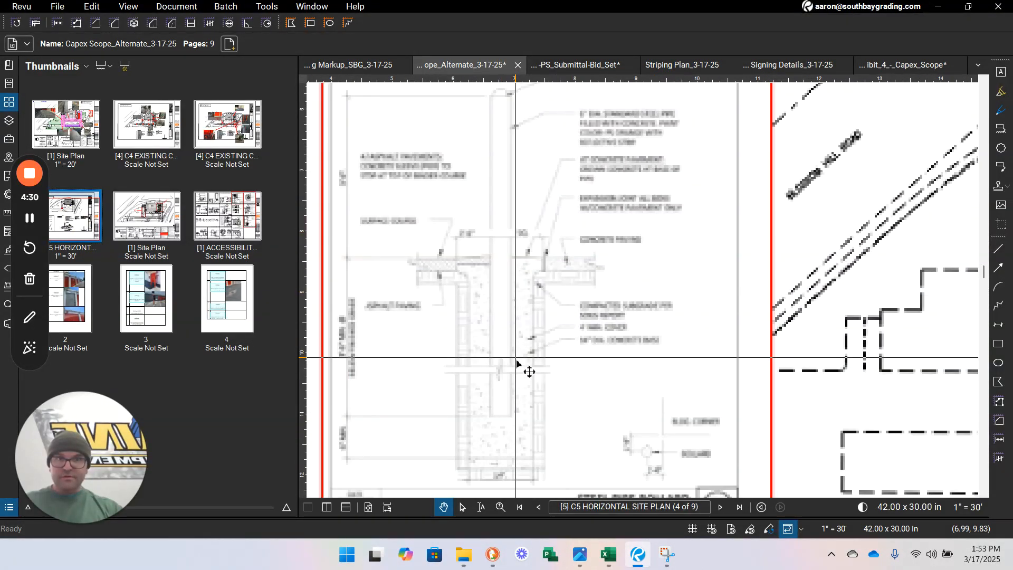
{"action": "scroll", "coordinate": [548, 362], "scroll_direction": "down", "scroll_amount": 1}
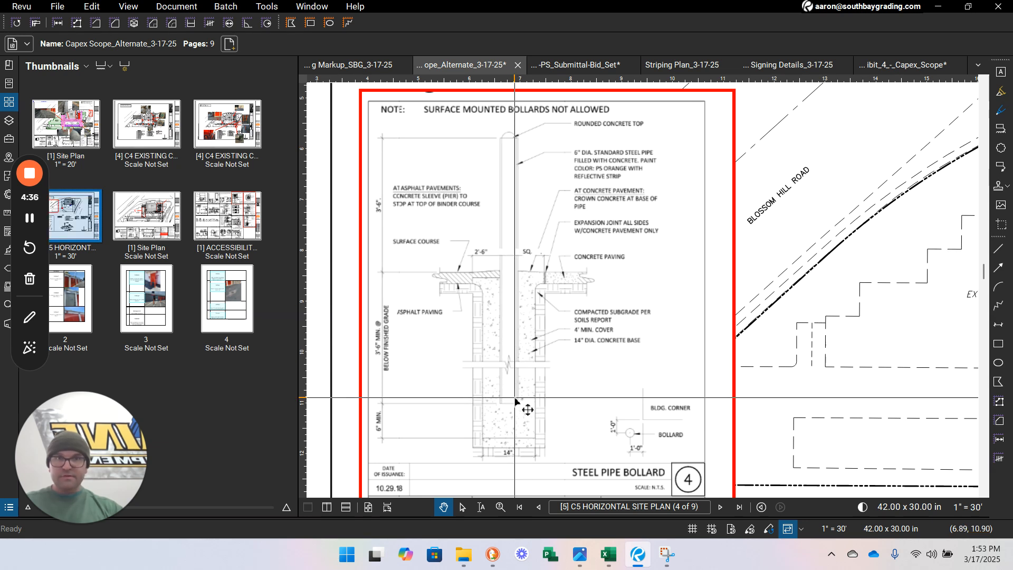
Step: Go back to the C4 bollard page and examine the orange-door photo and its clouded location near Building B
{"action": "left_click", "coordinate": [252, 152]}
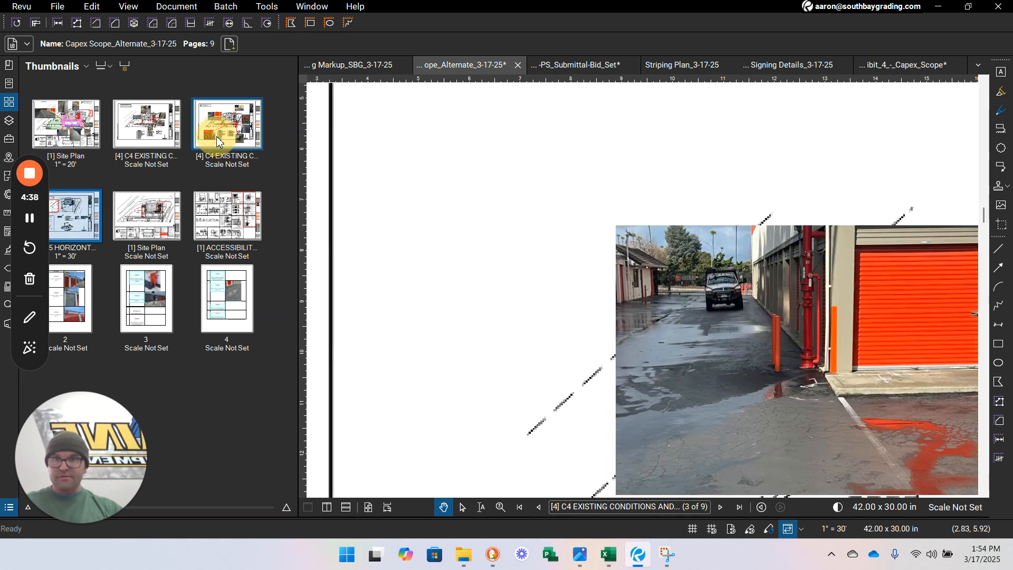
{"action": "scroll", "coordinate": [478, 240], "scroll_direction": "down", "scroll_amount": 4}
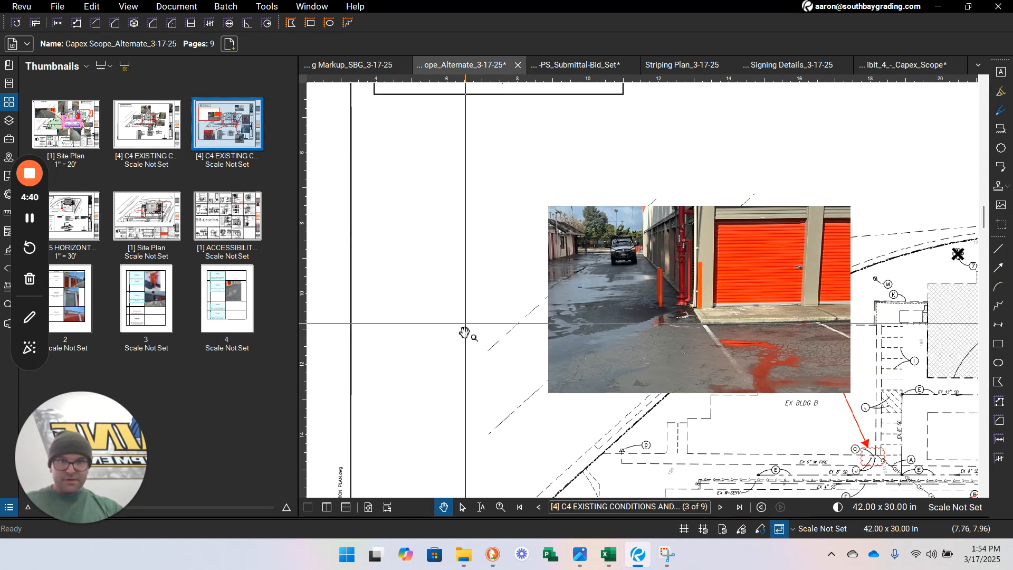
{"action": "left_click_drag", "start_coordinate": [465, 335], "coordinate": [406, 283]}
{"action": "scroll", "coordinate": [357, 206], "scroll_direction": "down", "scroll_amount": 3}
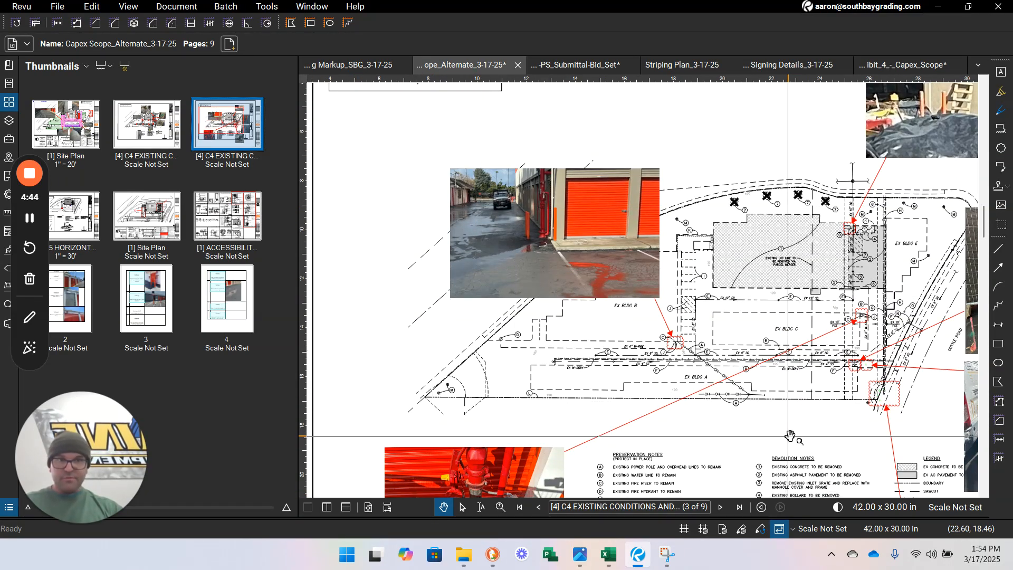
{"action": "mouse_move", "coordinate": [788, 437]}
{"action": "left_mouse_down"}
{"action": "mouse_move", "coordinate": [747, 442]}
{"action": "mouse_move", "coordinate": [739, 356]}
{"action": "mouse_move", "coordinate": [724, 418]}
{"action": "left_mouse_up"}
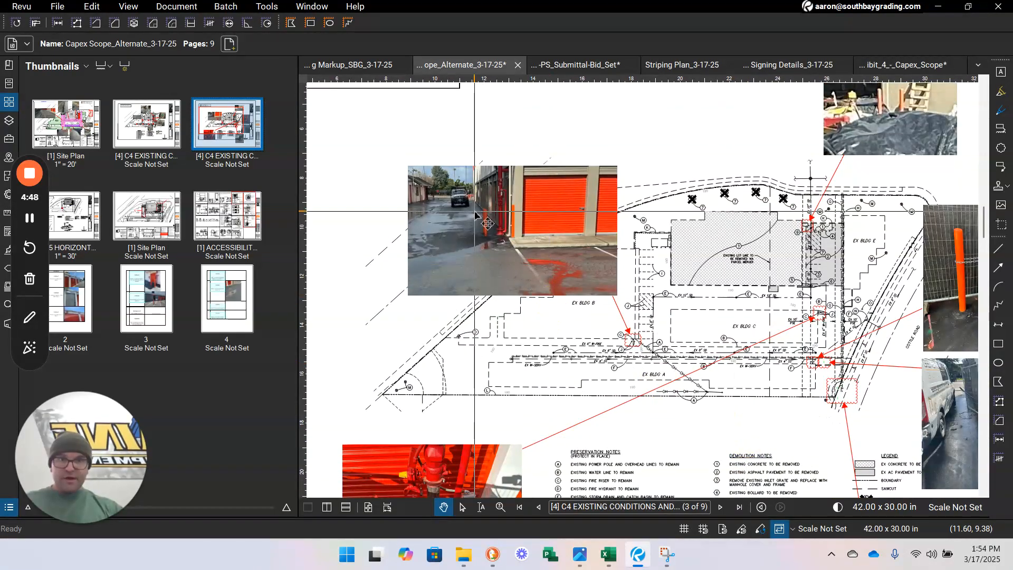
Step: Compare the remaining bollard photos with the plan and inspect the one pointing to the bollards beside Building E
{"action": "scroll", "coordinate": [475, 213], "scroll_direction": "down", "scroll_amount": 2}
{"action": "scroll", "coordinate": [479, 248], "scroll_direction": "up", "scroll_amount": 4}
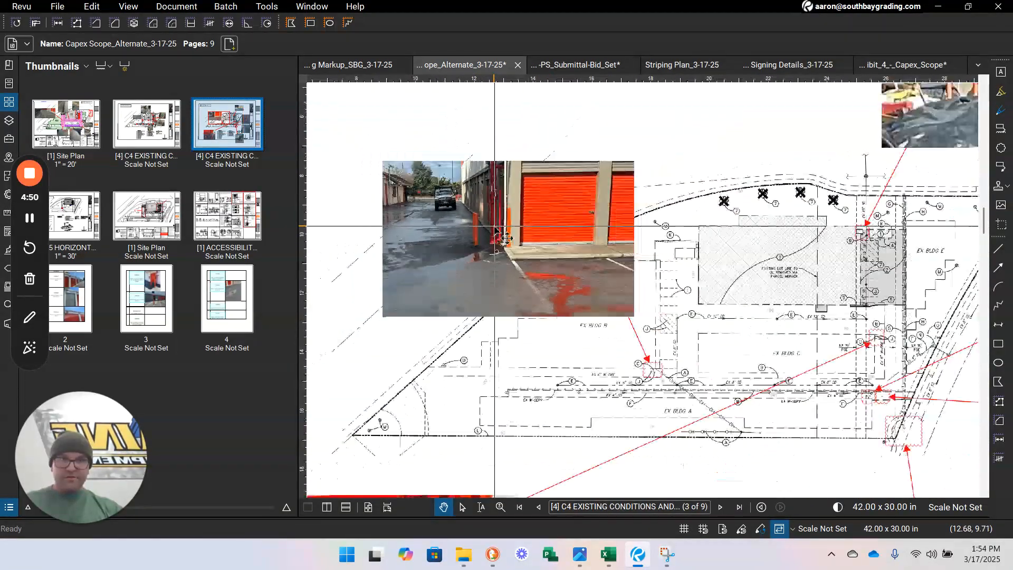
{"action": "mouse_move", "coordinate": [821, 472]}
{"action": "left_mouse_down"}
{"action": "mouse_move", "coordinate": [751, 391]}
{"action": "mouse_move", "coordinate": [685, 358]}
{"action": "left_mouse_up"}
{"action": "scroll", "coordinate": [719, 356], "scroll_direction": "down", "scroll_amount": 3}
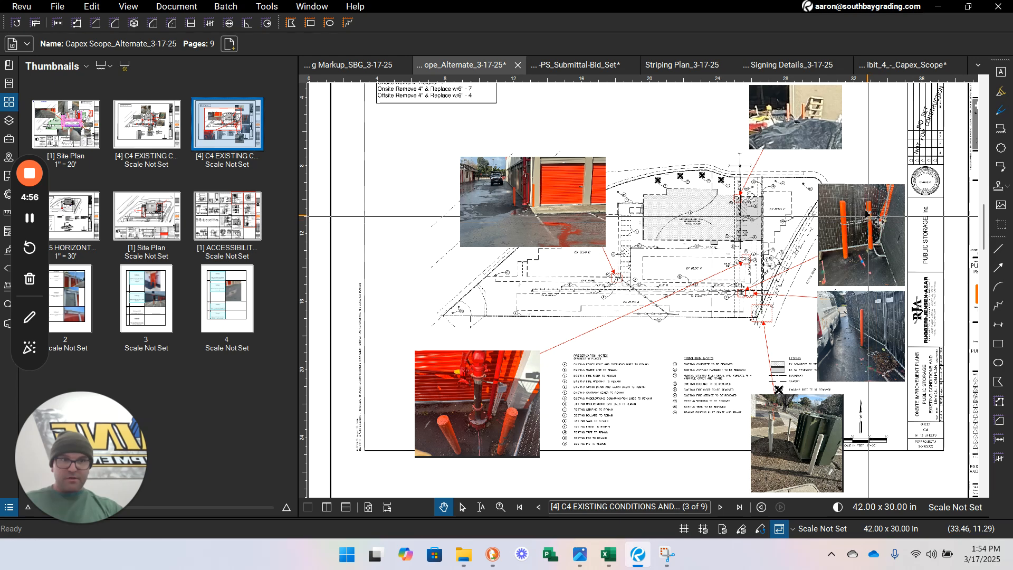
{"action": "scroll", "coordinate": [872, 127], "scroll_direction": "up", "scroll_amount": 5}
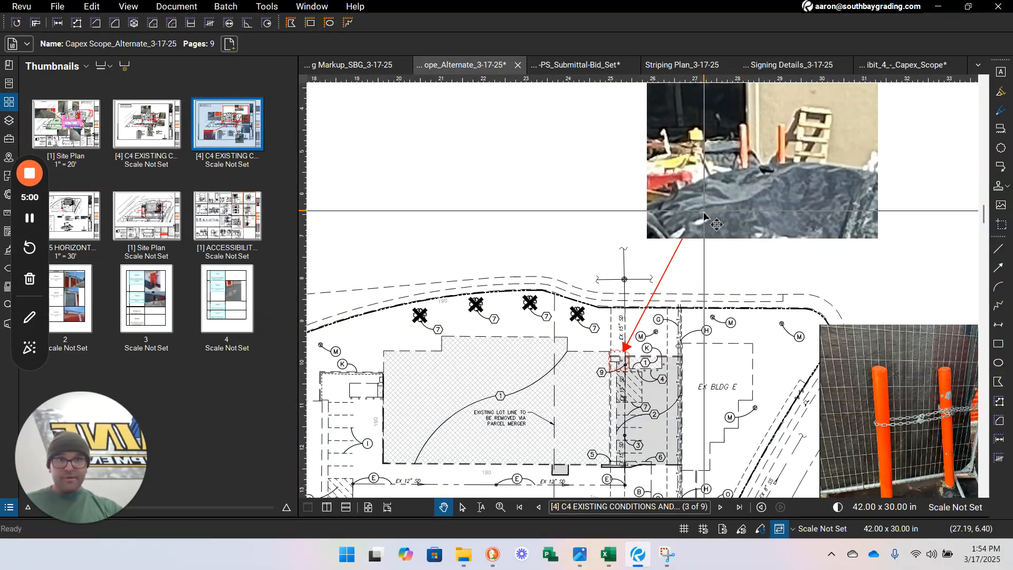
Step: Read the onsite and offsite bollard quantity note on the C4 page and look over the whole sheet
{"action": "scroll", "coordinate": [765, 333], "scroll_direction": "down", "scroll_amount": 2}
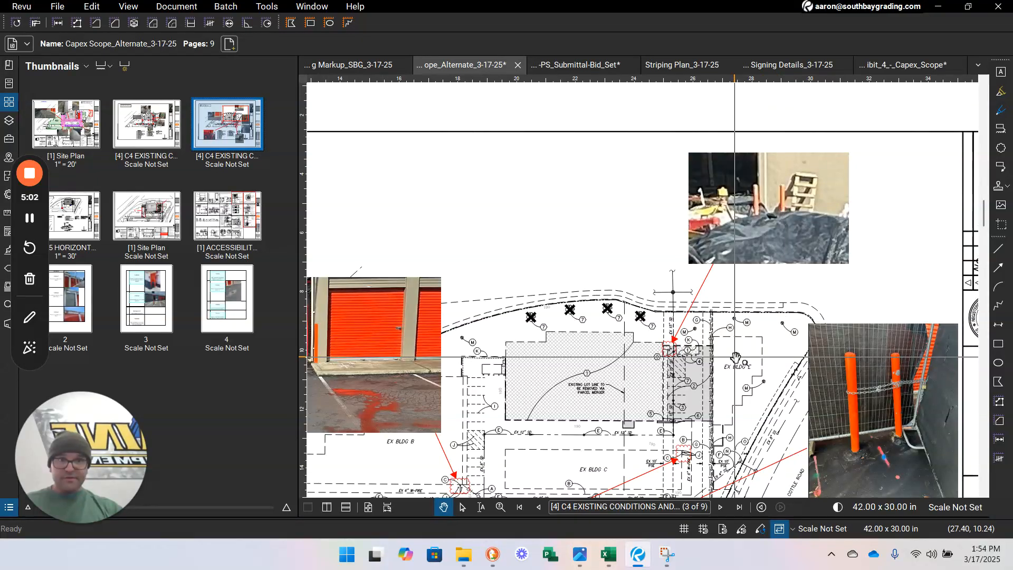
{"action": "scroll", "coordinate": [736, 359], "scroll_direction": "down", "scroll_amount": 2}
{"action": "left_click_drag", "start_coordinate": [479, 257], "coordinate": [601, 252]}
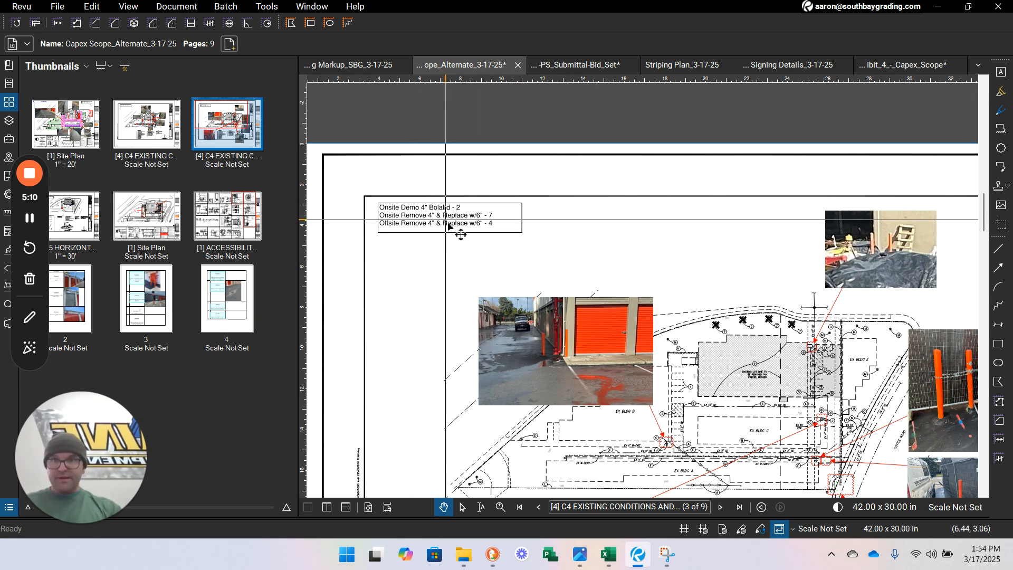
{"action": "scroll", "coordinate": [459, 232], "scroll_direction": "up", "scroll_amount": 3}
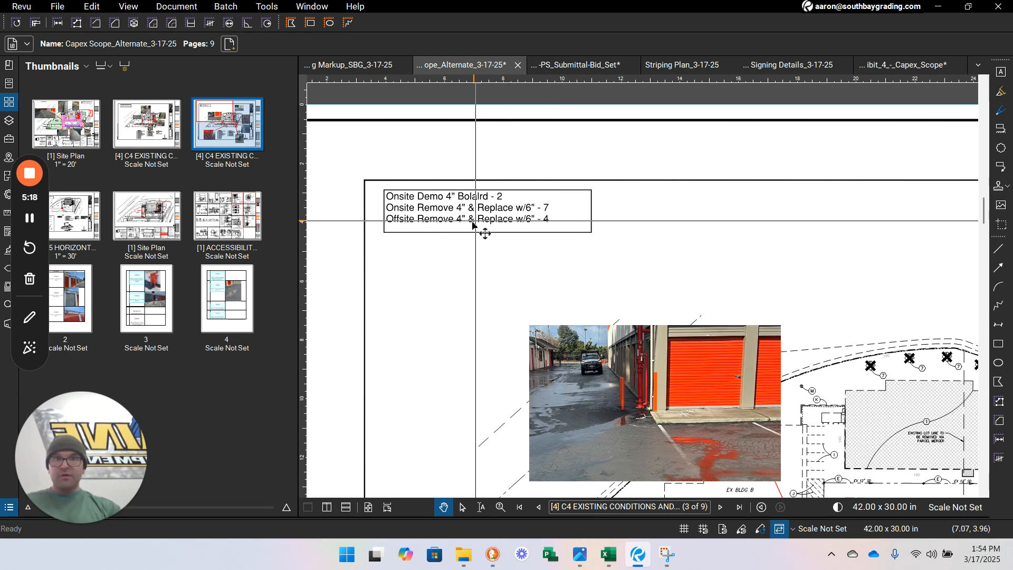
{"action": "scroll", "coordinate": [423, 242], "scroll_direction": "down", "scroll_amount": 2}
{"action": "left_click_drag", "start_coordinate": [607, 224], "coordinate": [574, 211]}
{"action": "scroll", "coordinate": [574, 210], "scroll_direction": "down", "scroll_amount": 2}
{"action": "left_click_drag", "start_coordinate": [662, 442], "coordinate": [632, 401]}
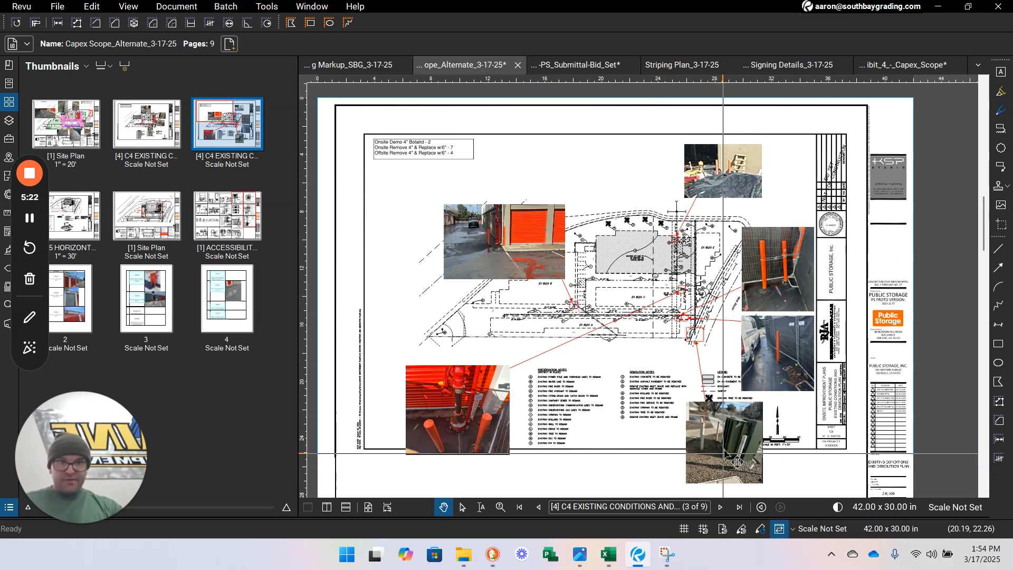
Step: Inspect the photo of the white bollards around the green utility box and its clouded location at the Cottle Road corner
{"action": "scroll", "coordinate": [732, 464], "scroll_direction": "up", "scroll_amount": 3}
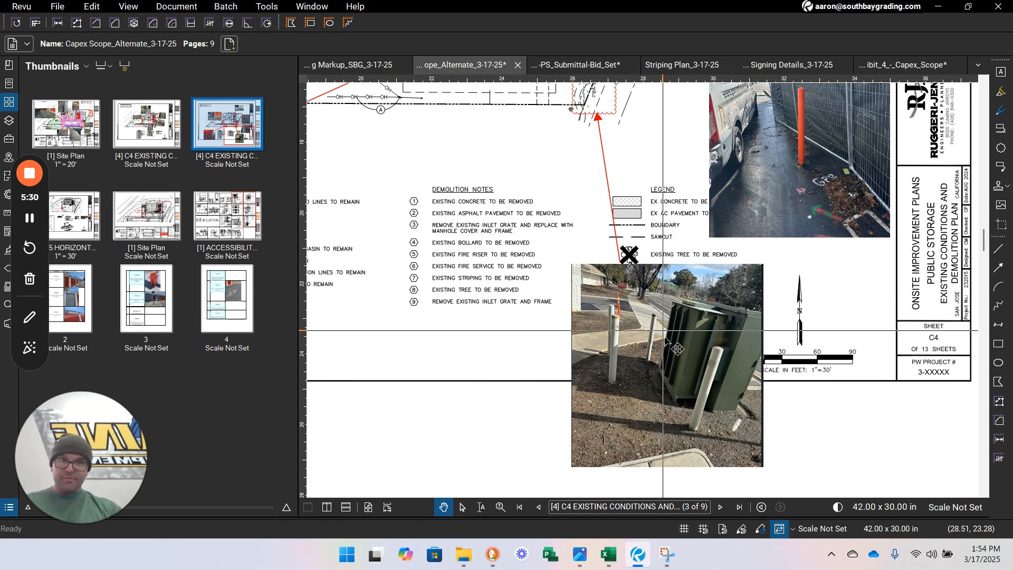
{"action": "scroll", "coordinate": [664, 332], "scroll_direction": "up", "scroll_amount": 3}
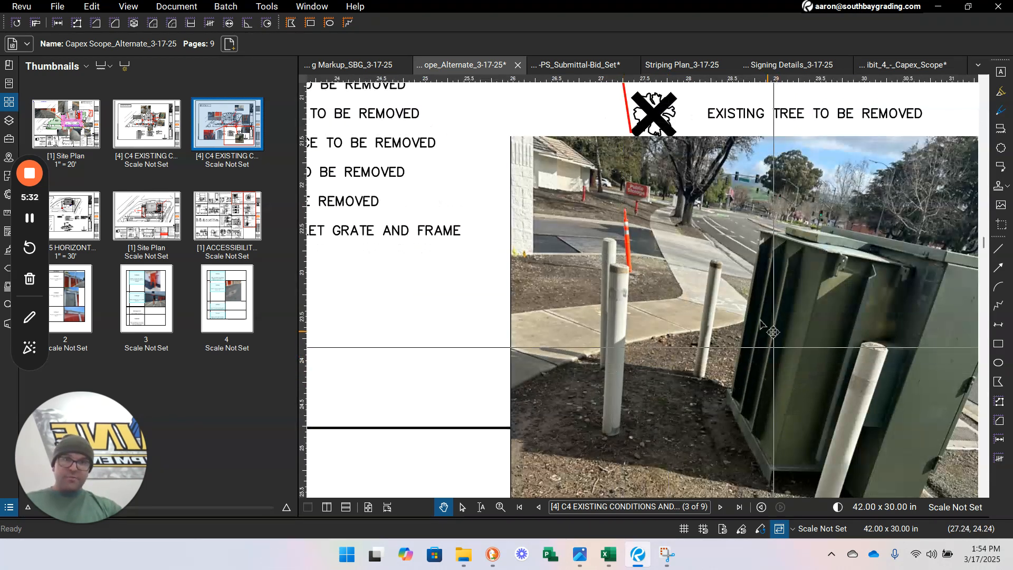
{"action": "scroll", "coordinate": [721, 362], "scroll_direction": "down", "scroll_amount": 4}
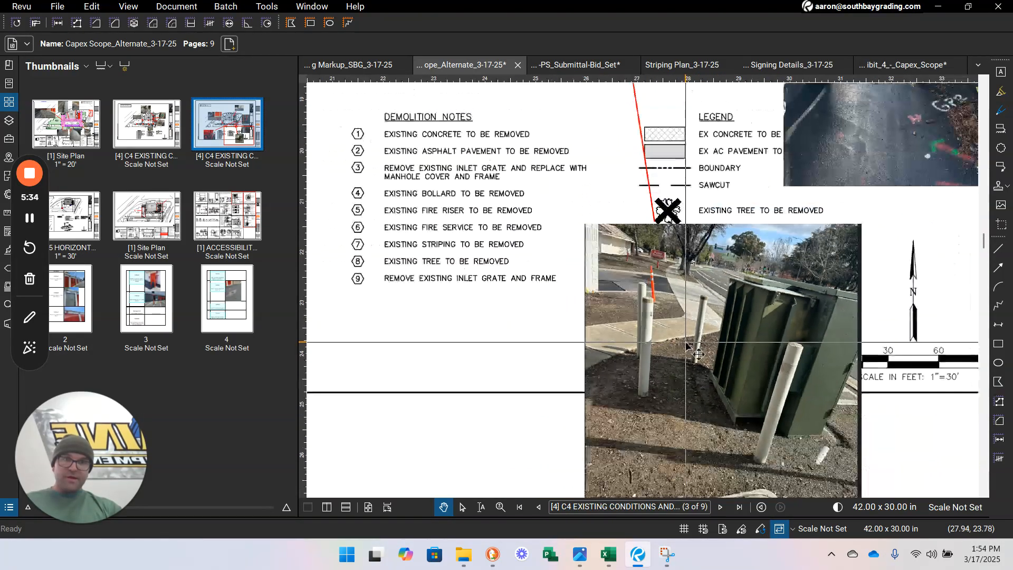
{"action": "left_click_drag", "start_coordinate": [550, 245], "coordinate": [568, 332]}
{"action": "scroll", "coordinate": [646, 177], "scroll_direction": "up", "scroll_amount": 4}
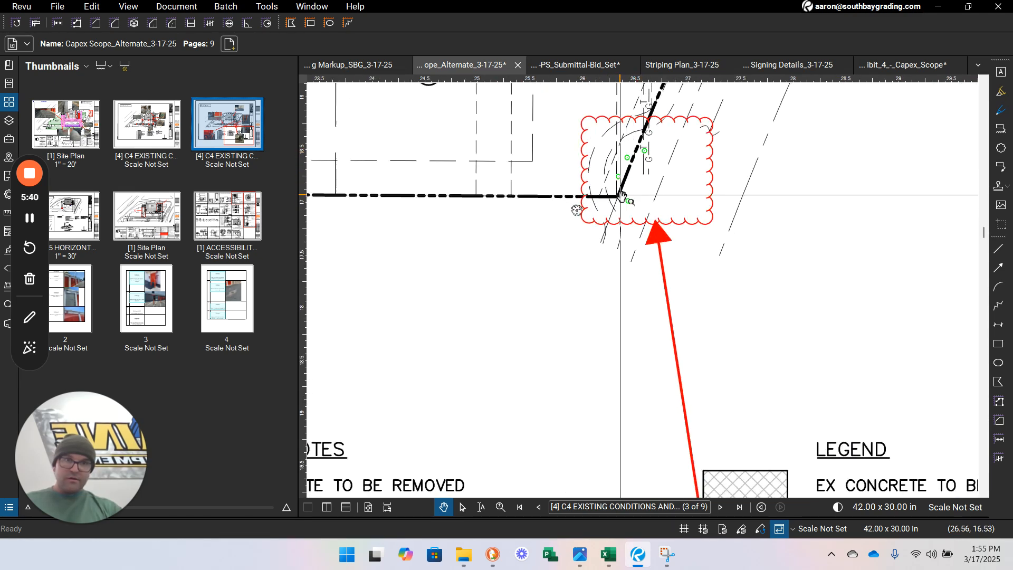
{"action": "scroll", "coordinate": [621, 195], "scroll_direction": "down", "scroll_amount": 3}
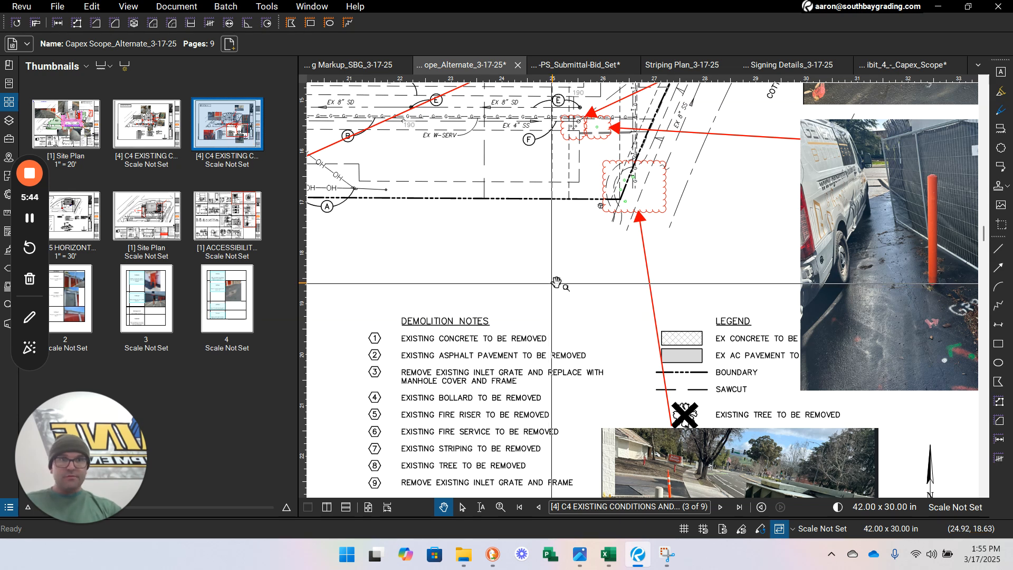
{"action": "scroll", "coordinate": [554, 284], "scroll_direction": "down", "scroll_amount": 1}
{"action": "scroll", "coordinate": [556, 271], "scroll_direction": "down", "scroll_amount": 1}
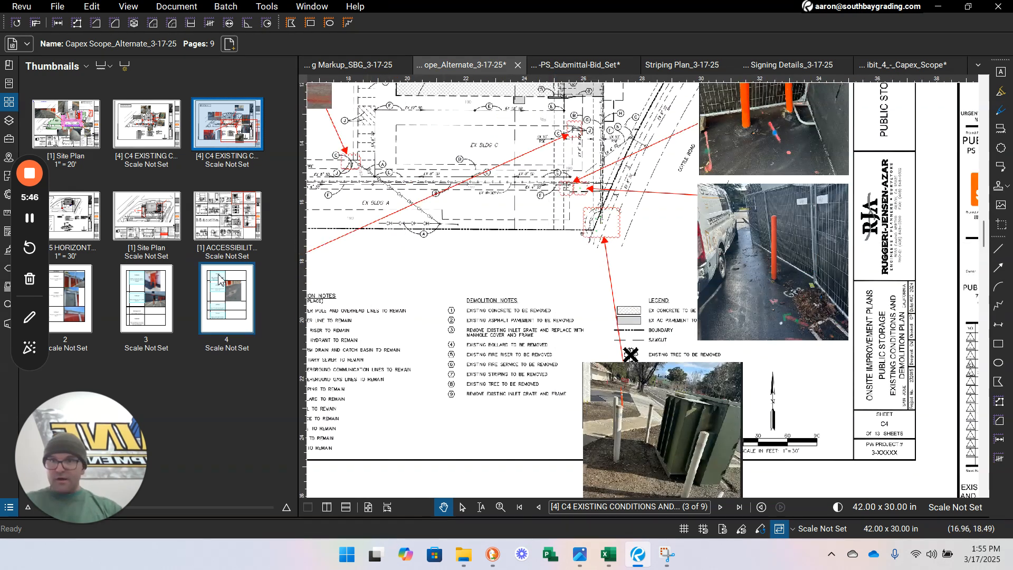
Step: Return to the C5 Horizontal Site Plan page and examine the numbered new-bollard markers beside Building D
{"action": "left_click", "coordinate": [70, 218]}
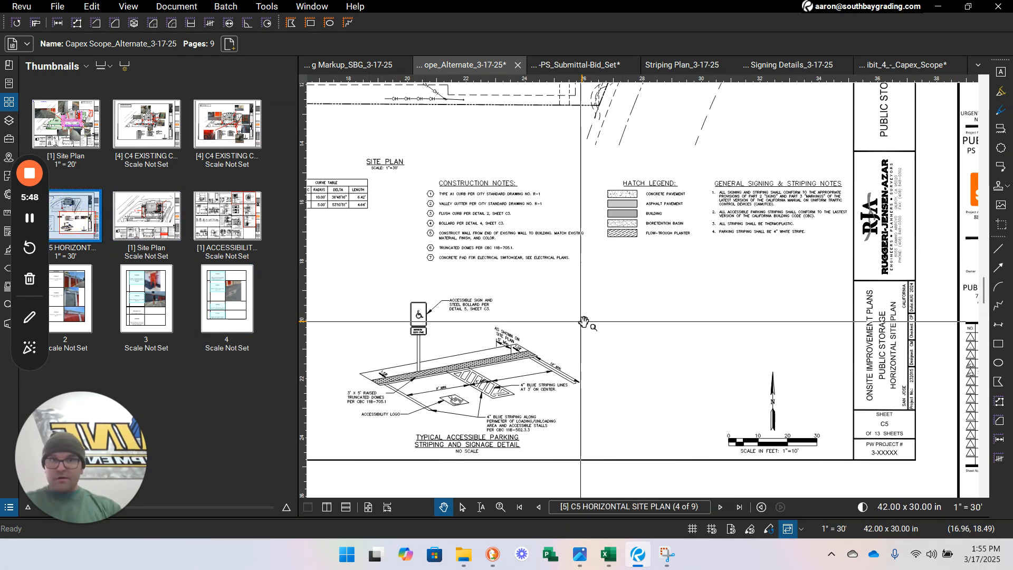
{"action": "scroll", "coordinate": [607, 211], "scroll_direction": "down", "scroll_amount": 1}
{"action": "left_click_drag", "start_coordinate": [540, 186], "coordinate": [682, 268]}
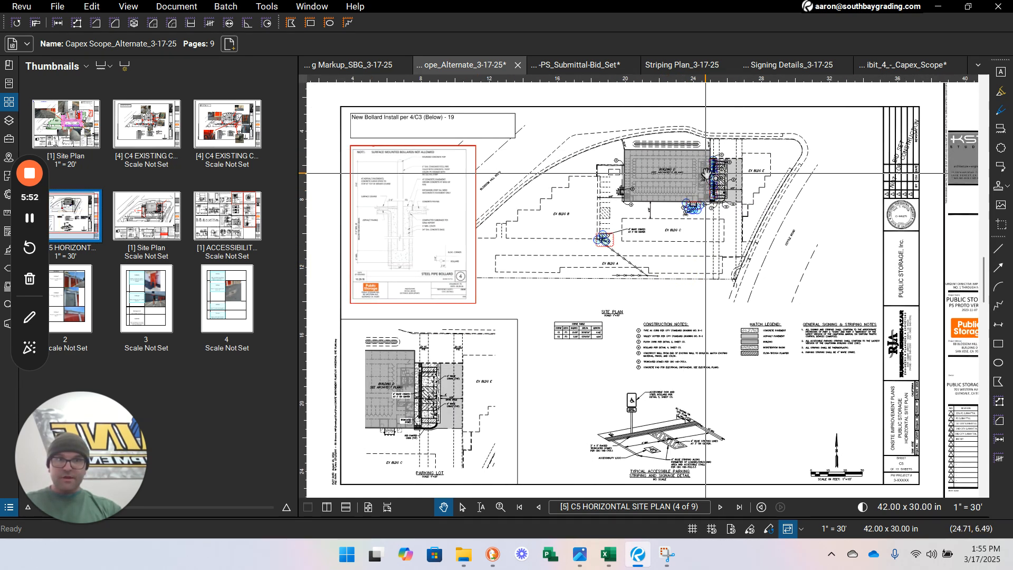
{"action": "scroll", "coordinate": [702, 196], "scroll_direction": "up", "scroll_amount": 3}
{"action": "scroll", "coordinate": [665, 292], "scroll_direction": "up", "scroll_amount": 2}
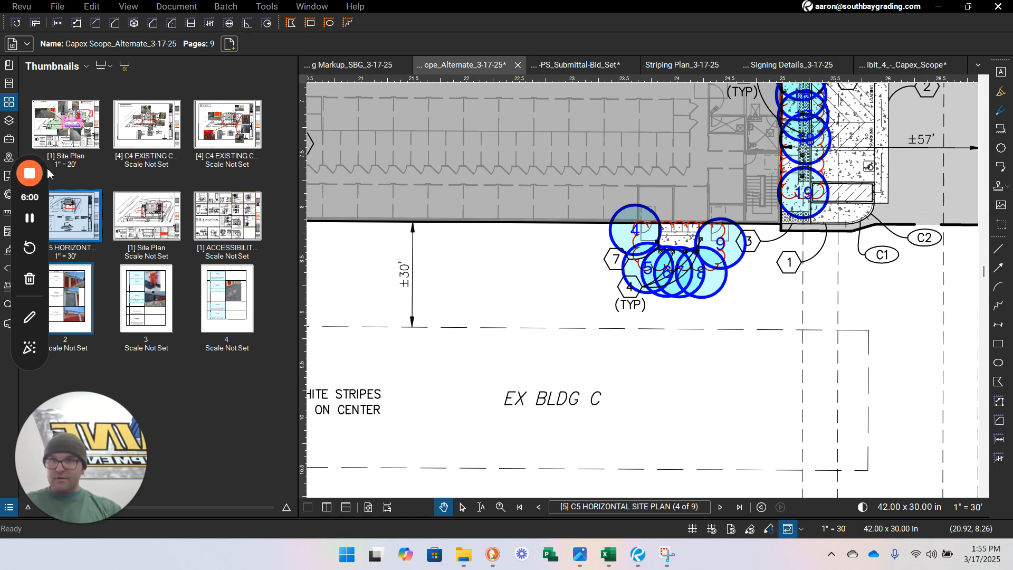
Step: Check the next sequence number of the Engineer Review circle marker in the Tool Chest without placing it
{"action": "left_click_drag", "start_coordinate": [46, 195], "coordinate": [193, 328]}
{"action": "left_click", "coordinate": [9, 140]}
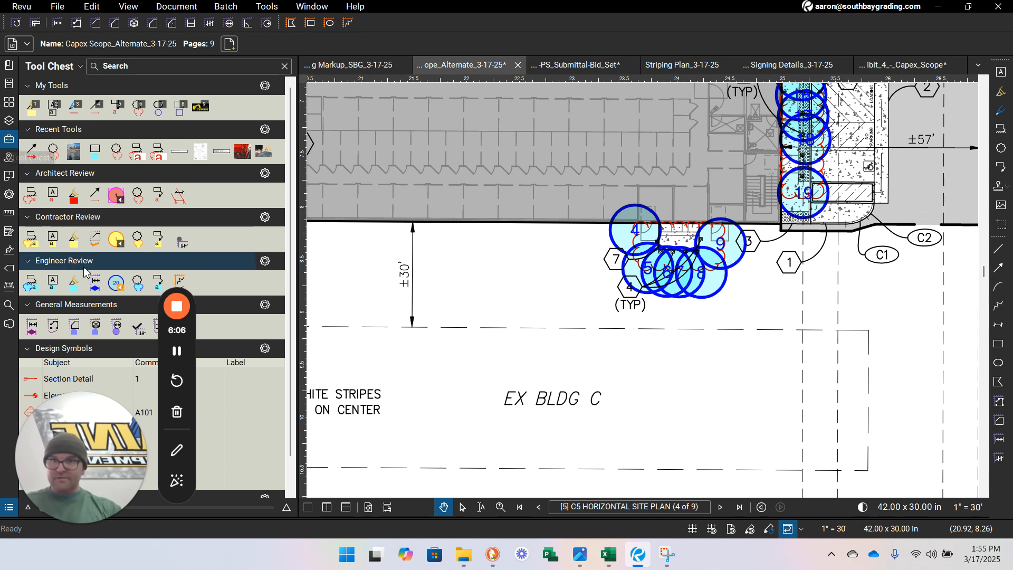
{"action": "left_click", "coordinate": [116, 284]}
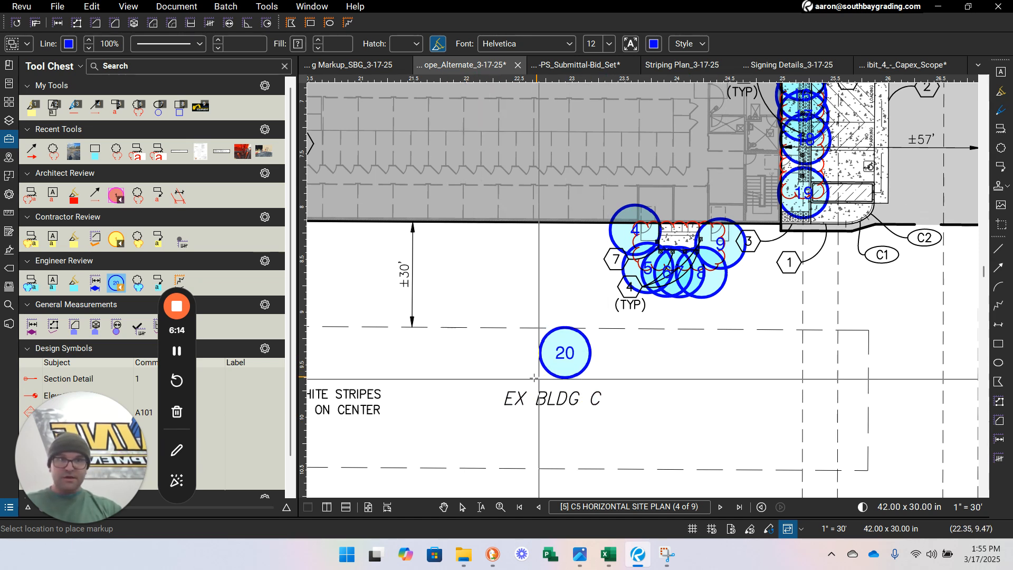
{"action": "key", "text": "Escape"}
Step: Inspect new-bollard markers 1 to 3 in the clouded area near the white stripes note
{"action": "scroll", "coordinate": [525, 362], "scroll_direction": "down", "scroll_amount": 5}
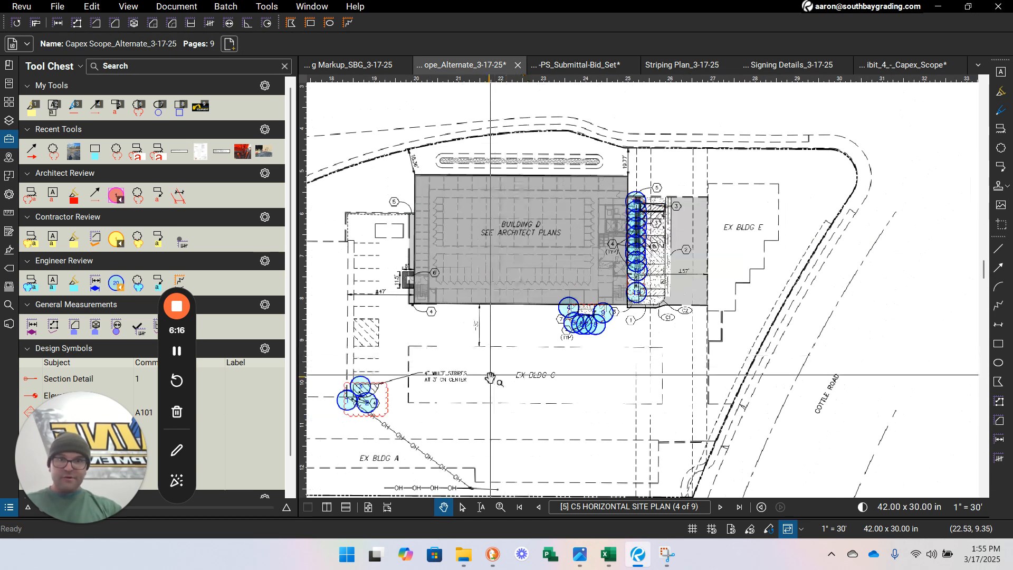
{"action": "scroll", "coordinate": [516, 340], "scroll_direction": "up", "scroll_amount": 8}
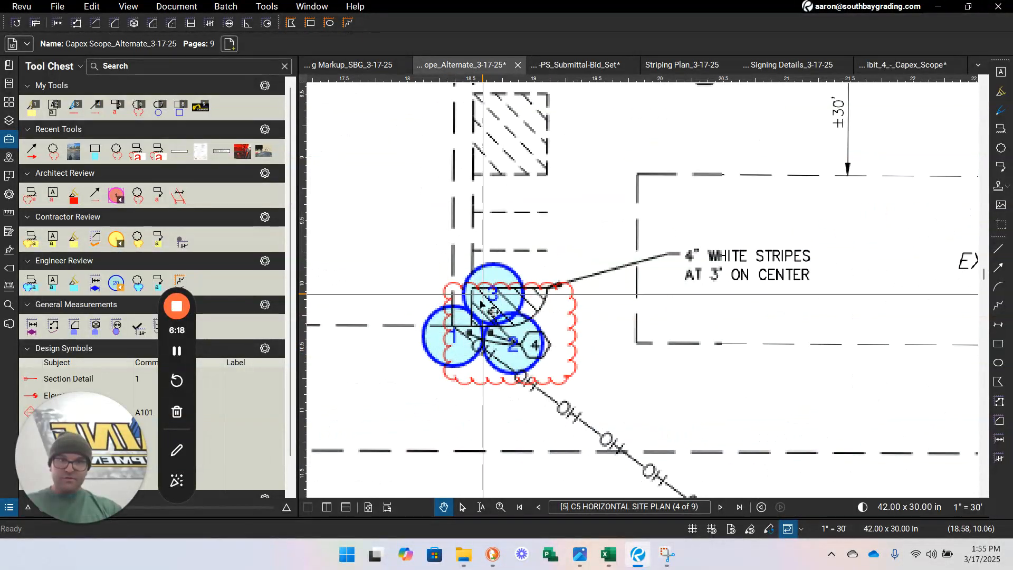
{"action": "scroll", "coordinate": [483, 298], "scroll_direction": "down", "scroll_amount": 3}
Step: Follow the row of bollard markers between Buildings D and E and examine the bollard symbol at marker 19 up close
{"action": "left_click_drag", "start_coordinate": [748, 258], "coordinate": [461, 414]}
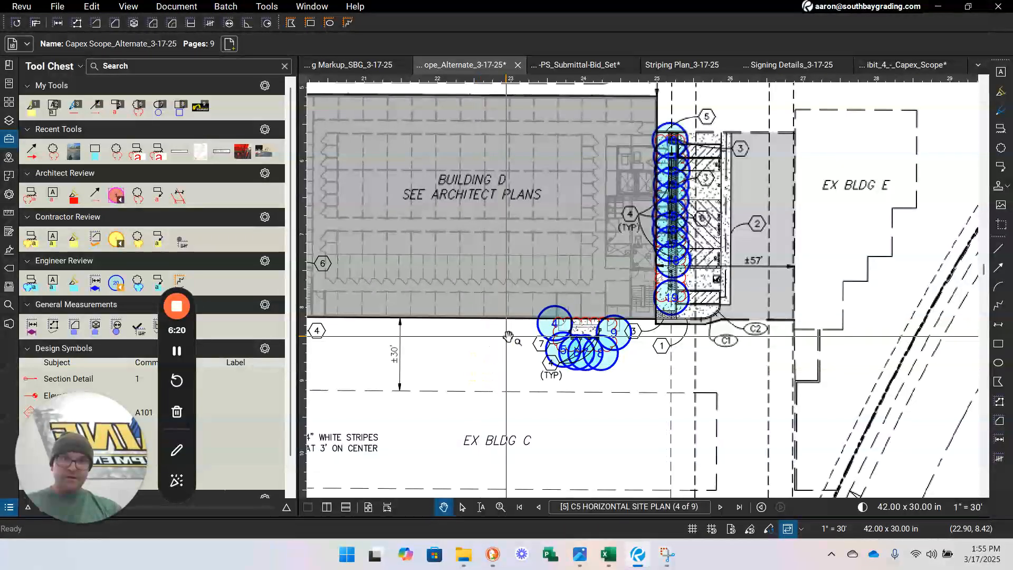
{"action": "scroll", "coordinate": [670, 132], "scroll_direction": "up", "scroll_amount": 3}
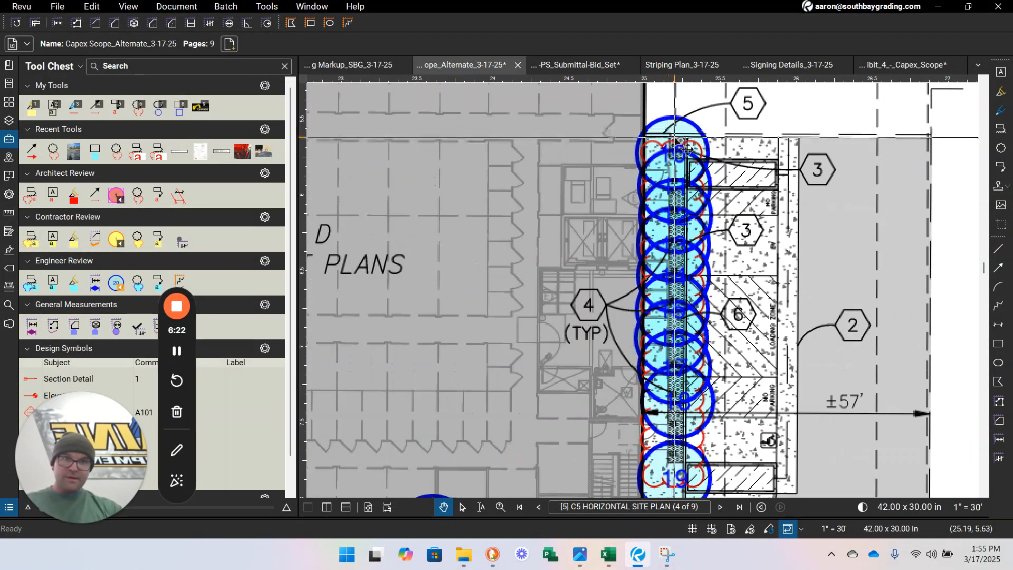
{"action": "scroll", "coordinate": [667, 174], "scroll_direction": "down", "scroll_amount": 3}
{"action": "scroll", "coordinate": [686, 318], "scroll_direction": "up", "scroll_amount": 5}
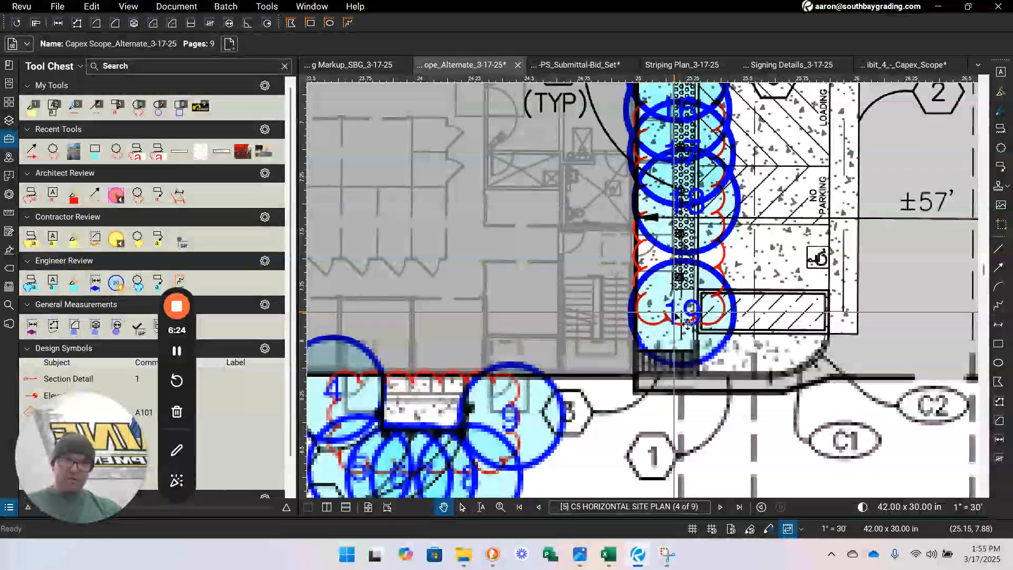
{"action": "scroll", "coordinate": [689, 318], "scroll_direction": "up", "scroll_amount": 2}
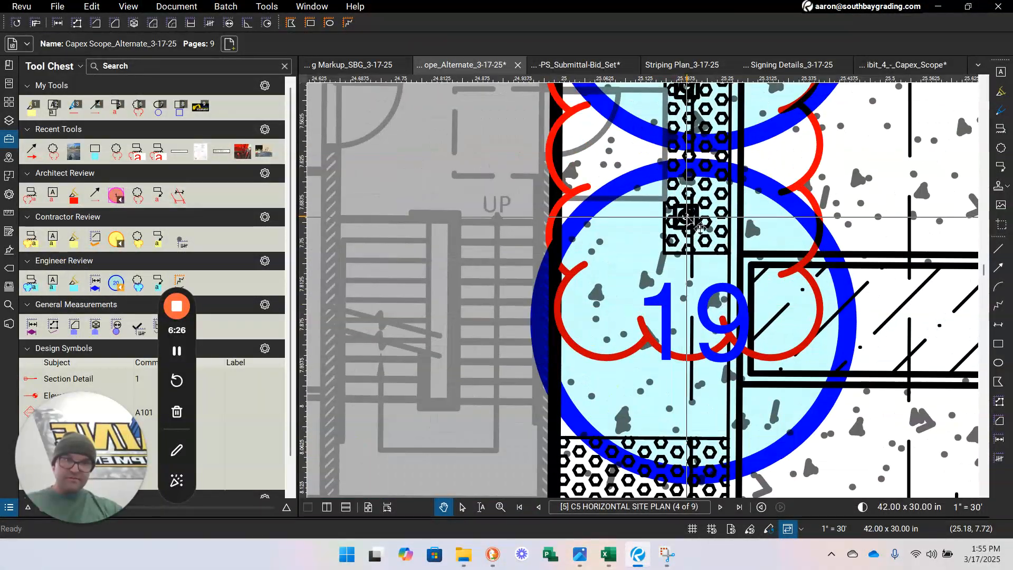
{"action": "scroll", "coordinate": [687, 217], "scroll_direction": "up", "scroll_amount": 2}
{"action": "scroll", "coordinate": [696, 216], "scroll_direction": "up", "scroll_amount": 2}
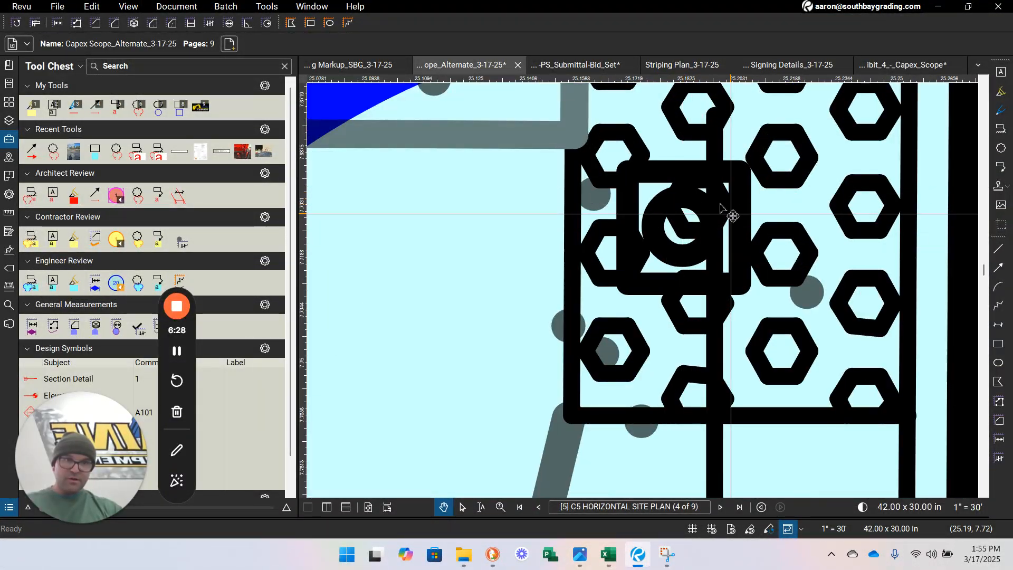
{"action": "scroll", "coordinate": [733, 217], "scroll_direction": "down", "scroll_amount": 6}
{"action": "scroll", "coordinate": [666, 338], "scroll_direction": "down", "scroll_amount": 8}
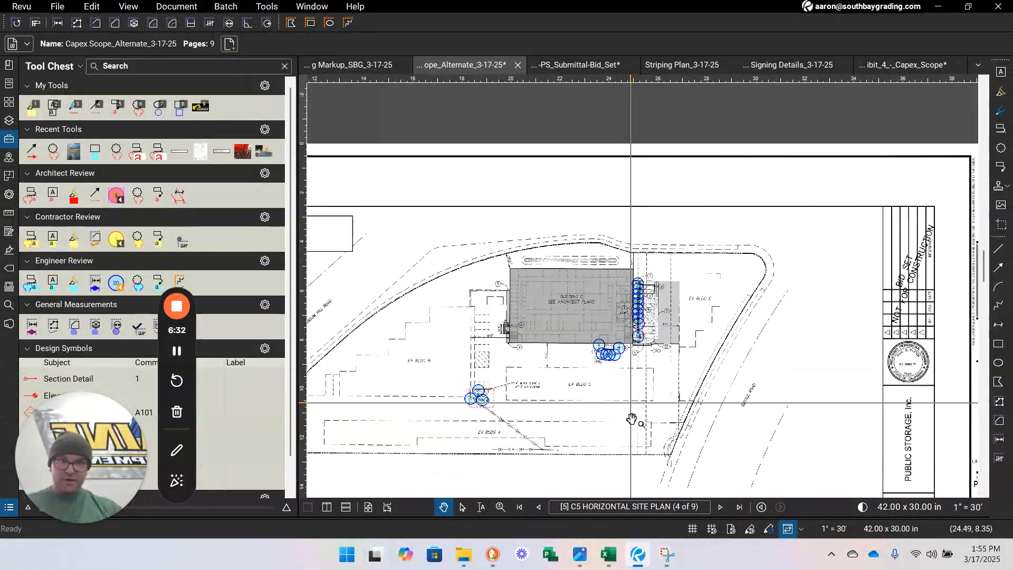
{"action": "scroll", "coordinate": [632, 401], "scroll_direction": "down", "scroll_amount": 6}
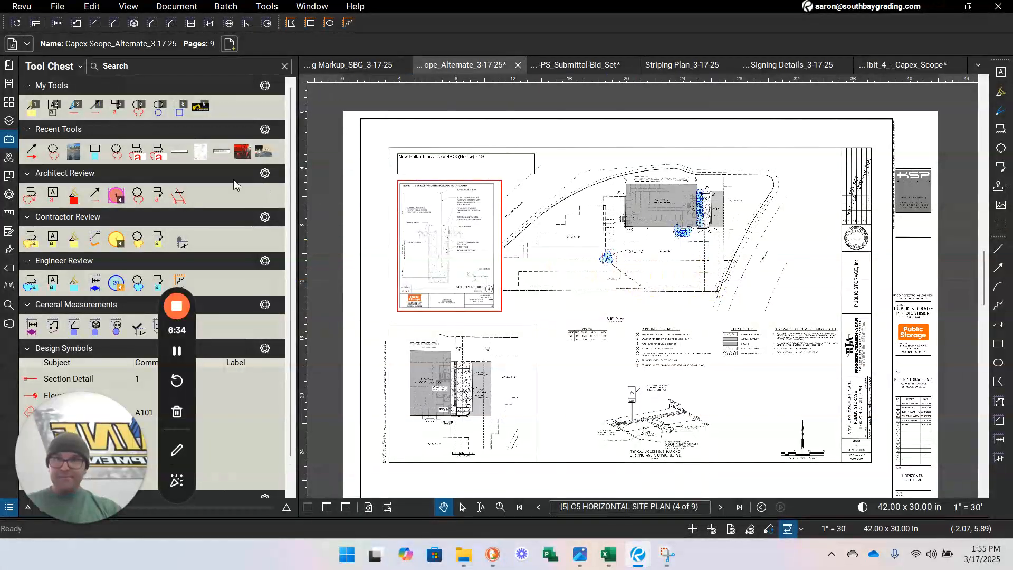
Step: Bring back the page thumbnails, go to Site Plan page 5, and examine the restore-striping area beside Building B
{"action": "left_click", "coordinate": [10, 104]}
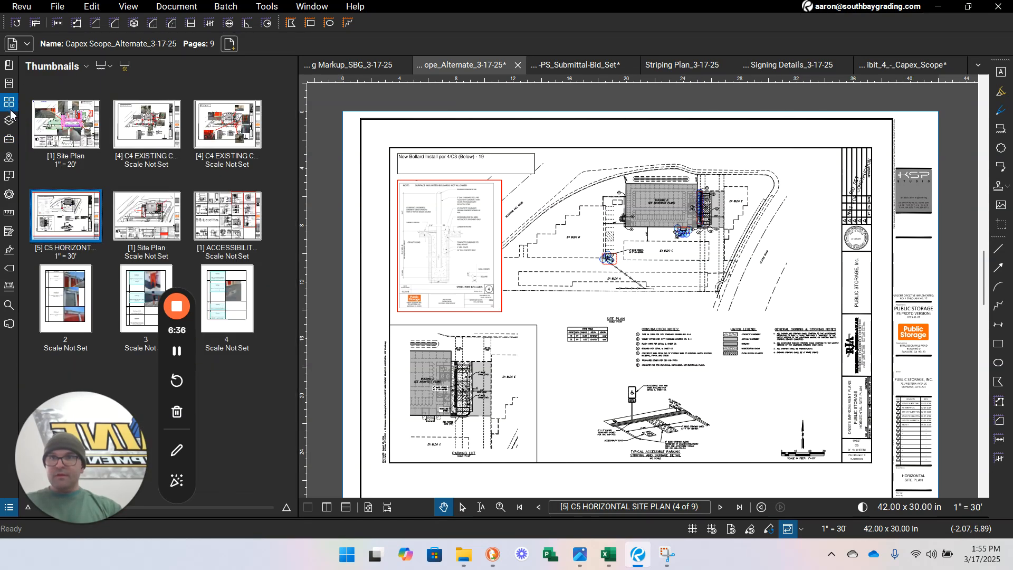
{"action": "left_click", "coordinate": [125, 198]}
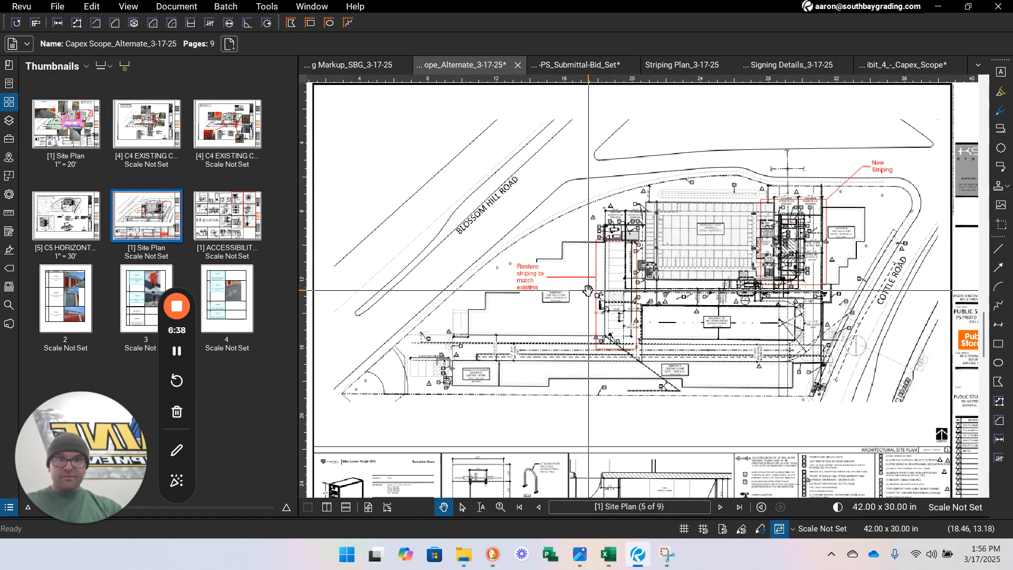
{"action": "scroll", "coordinate": [587, 289], "scroll_direction": "up", "scroll_amount": 3}
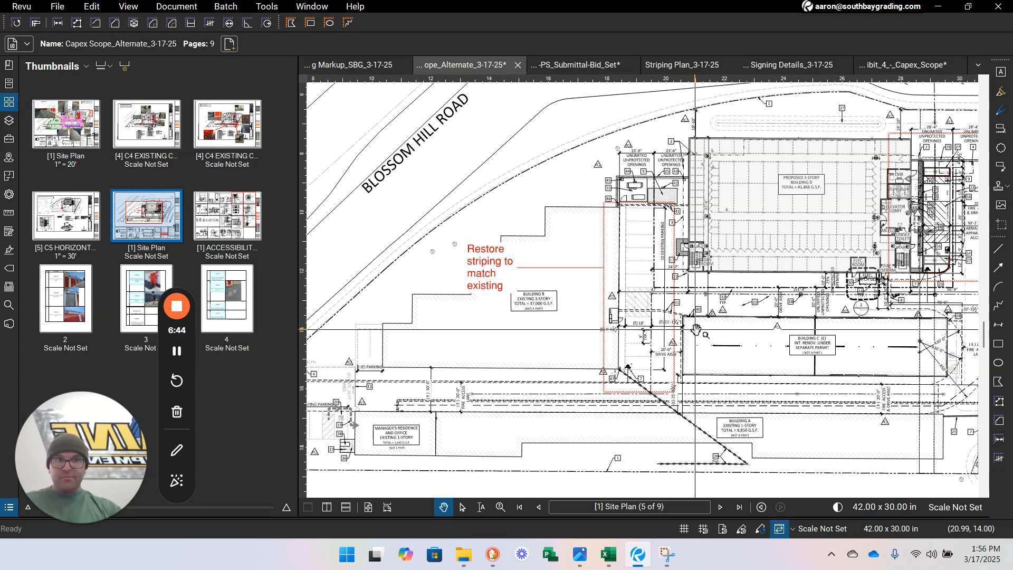
{"action": "scroll", "coordinate": [635, 247], "scroll_direction": "up", "scroll_amount": 3}
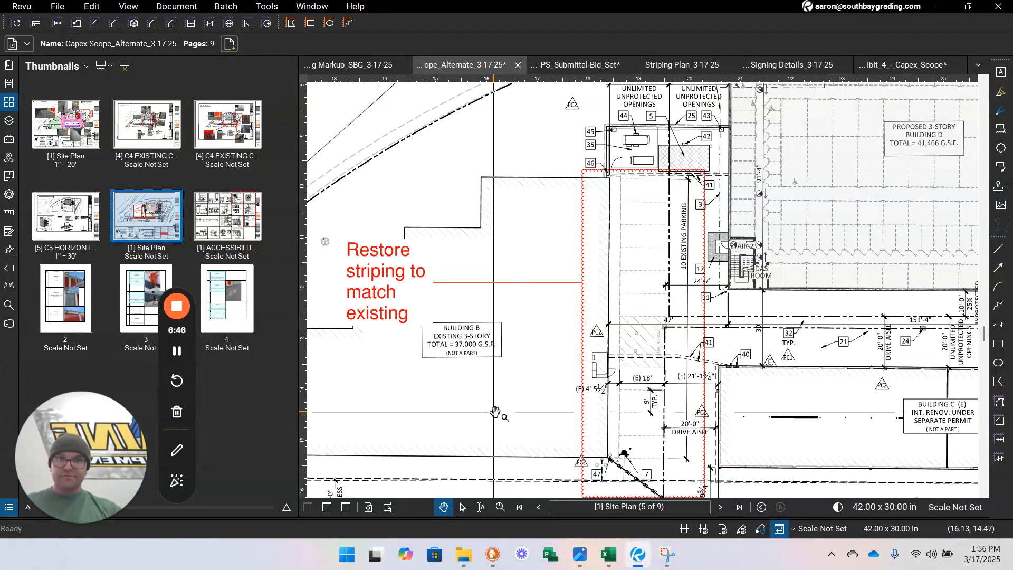
{"action": "left_click_drag", "start_coordinate": [495, 412], "coordinate": [509, 373]}
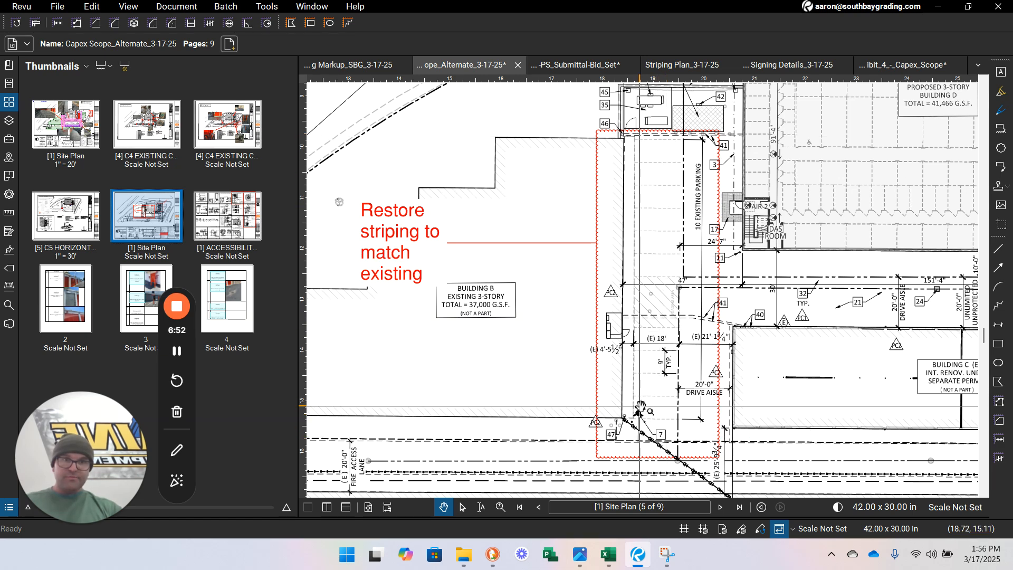
{"action": "scroll", "coordinate": [628, 327], "scroll_direction": "down", "scroll_amount": 3}
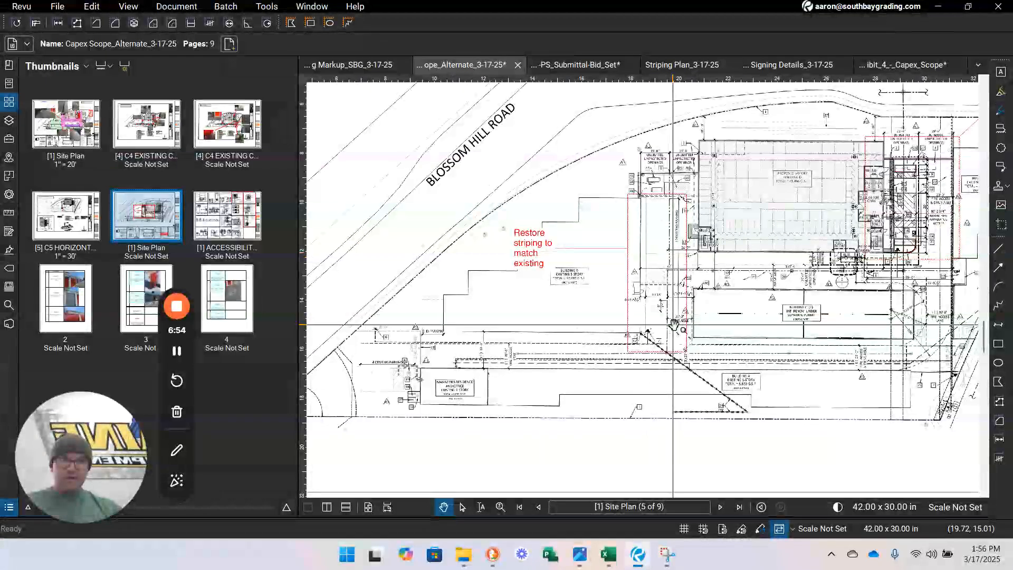
Step: Examine the clouded new striping area between Buildings D and E, including the parking stalls, loading area and bollard symbols
{"action": "left_click_drag", "start_coordinate": [884, 311], "coordinate": [791, 341]}
{"action": "left_click_drag", "start_coordinate": [795, 243], "coordinate": [699, 290]}
{"action": "scroll", "coordinate": [732, 259], "scroll_direction": "up", "scroll_amount": 5}
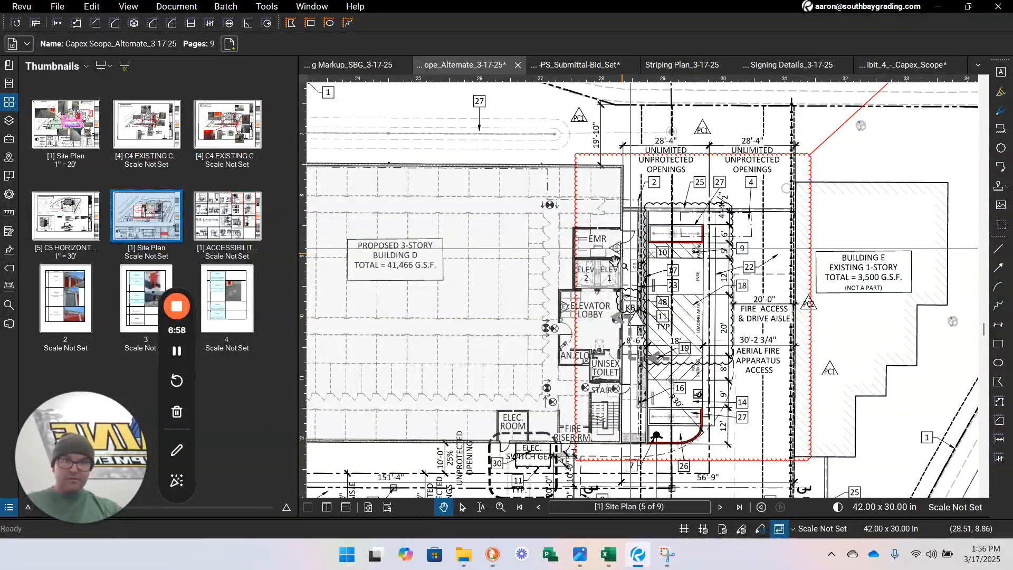
{"action": "scroll", "coordinate": [671, 338], "scroll_direction": "up", "scroll_amount": 5}
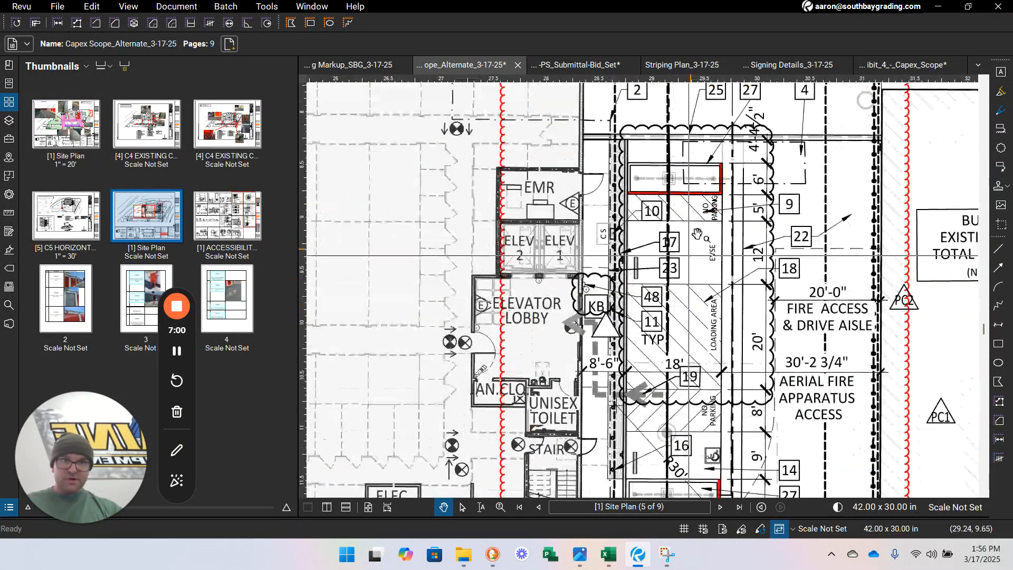
{"action": "scroll", "coordinate": [690, 274], "scroll_direction": "down", "scroll_amount": 1}
{"action": "left_click_drag", "start_coordinate": [695, 277], "coordinate": [696, 178]}
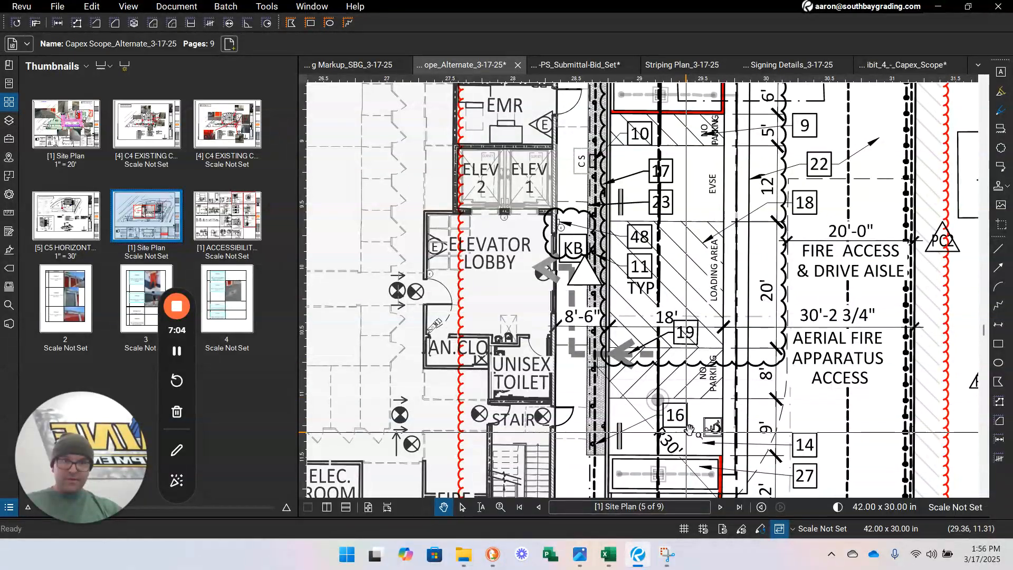
{"action": "scroll", "coordinate": [616, 430], "scroll_direction": "up", "scroll_amount": 10}
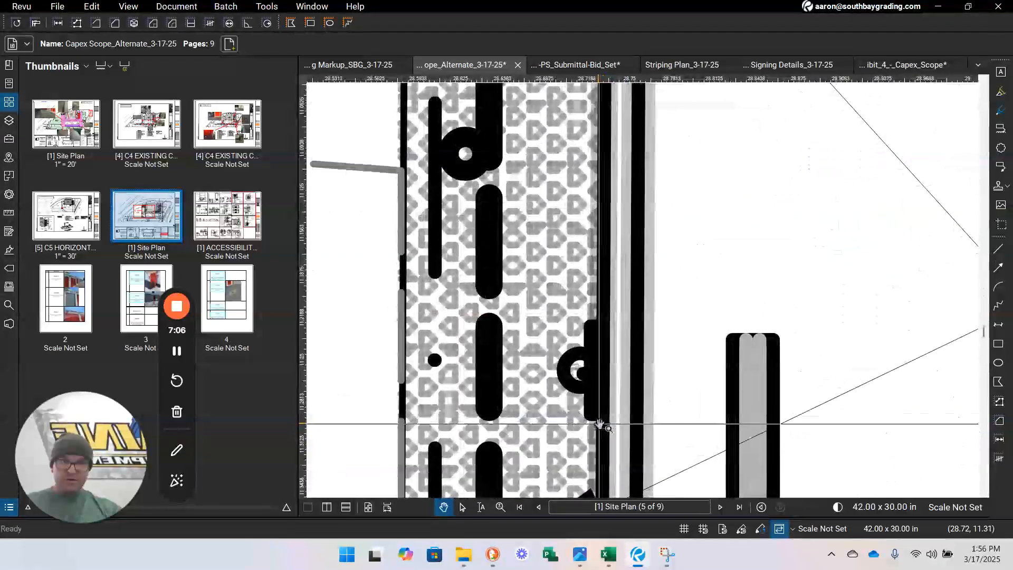
{"action": "scroll", "coordinate": [588, 368], "scroll_direction": "down", "scroll_amount": 8}
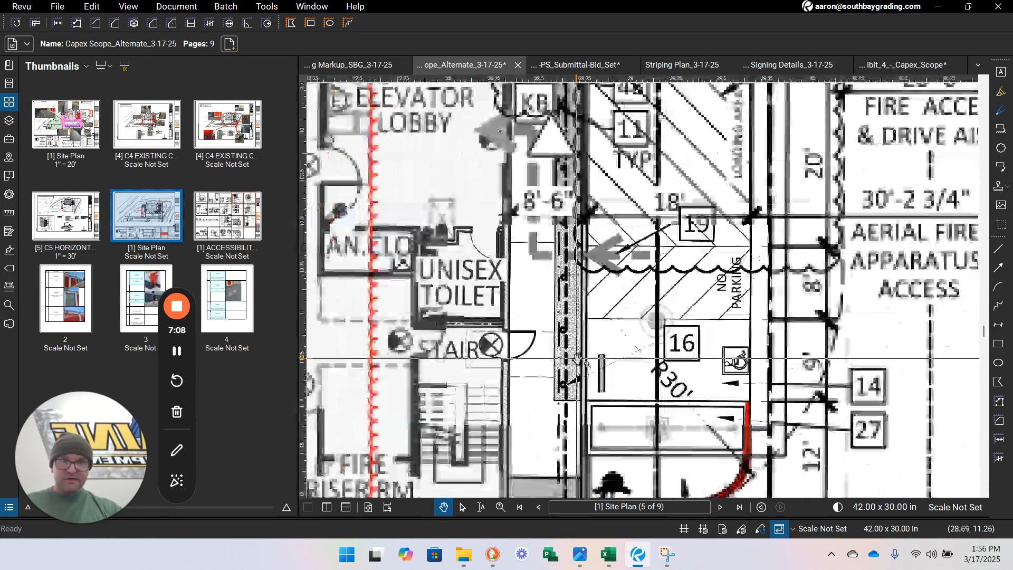
Step: Pull back to the whole Site Plan page 5 to compare the new striping area with the restore-striping area
{"action": "scroll", "coordinate": [619, 308], "scroll_direction": "down", "scroll_amount": 3}
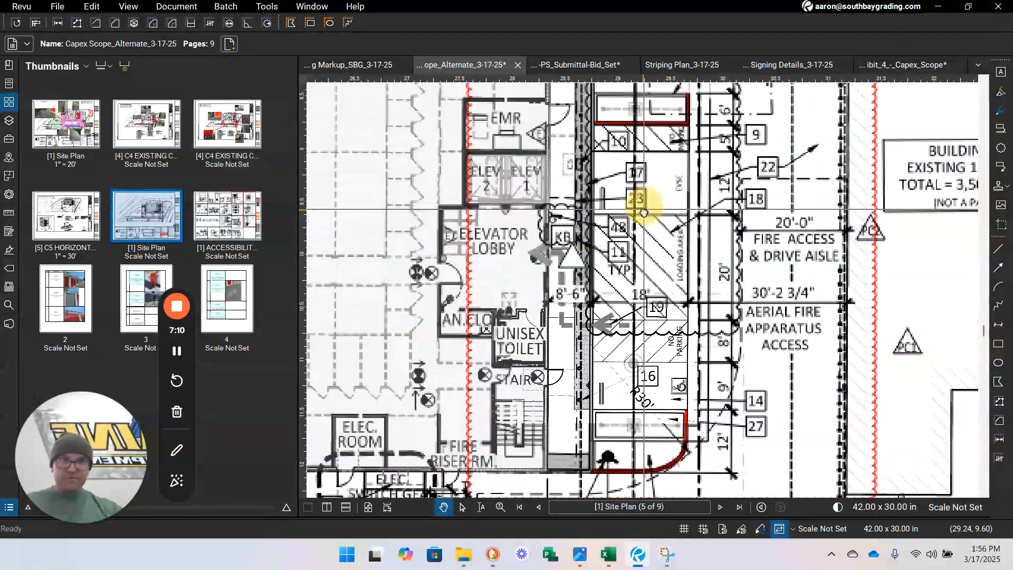
{"action": "scroll", "coordinate": [367, 289], "scroll_direction": "down", "scroll_amount": 6}
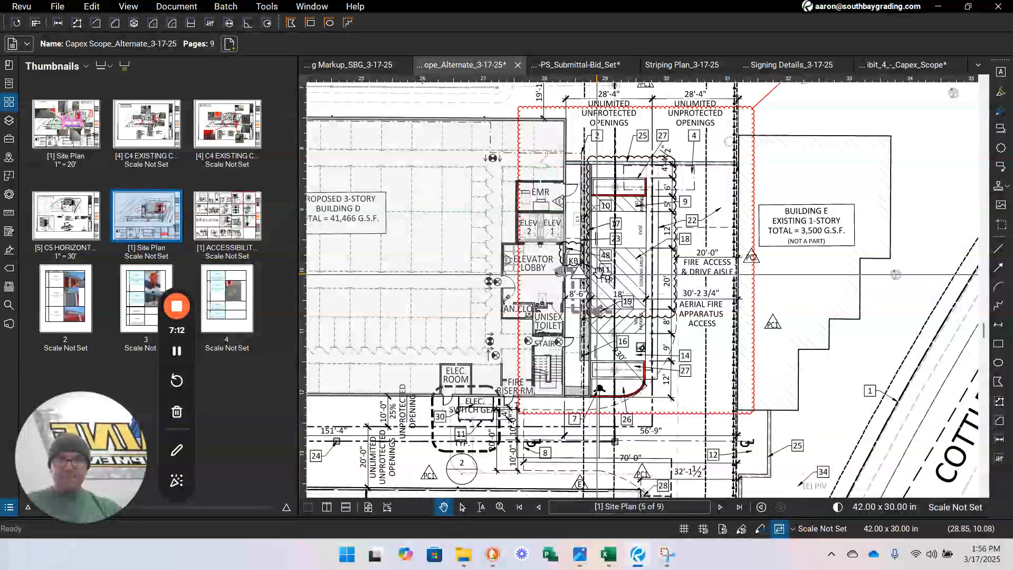
{"action": "left_click_drag", "start_coordinate": [734, 345], "coordinate": [791, 311]}
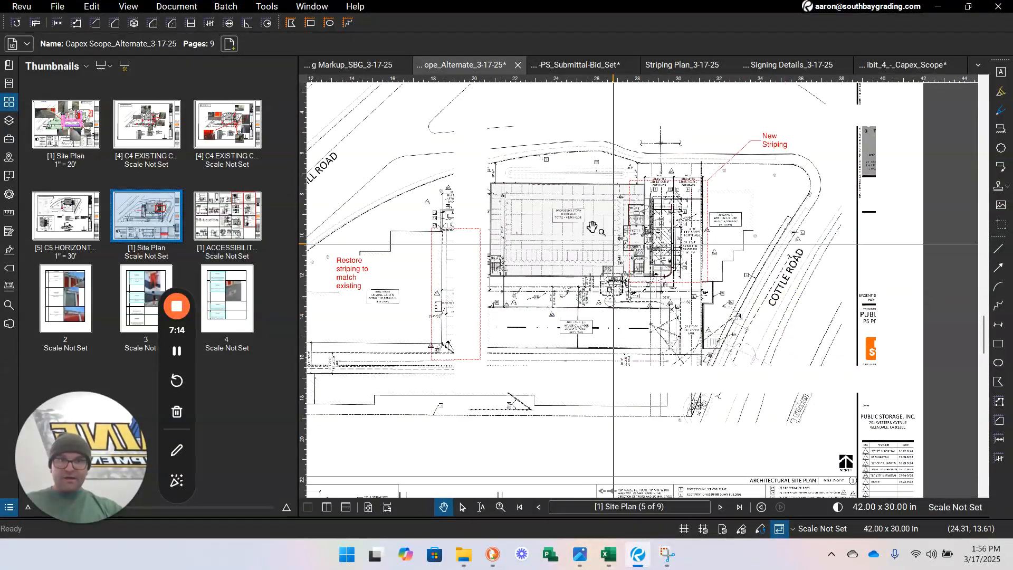
Step: Go to Accessibility Details page 6 and examine the red-outlined parking entrance sign, pavement symbol, parking stall and post-mounted sign details
{"action": "left_click", "coordinate": [247, 215]}
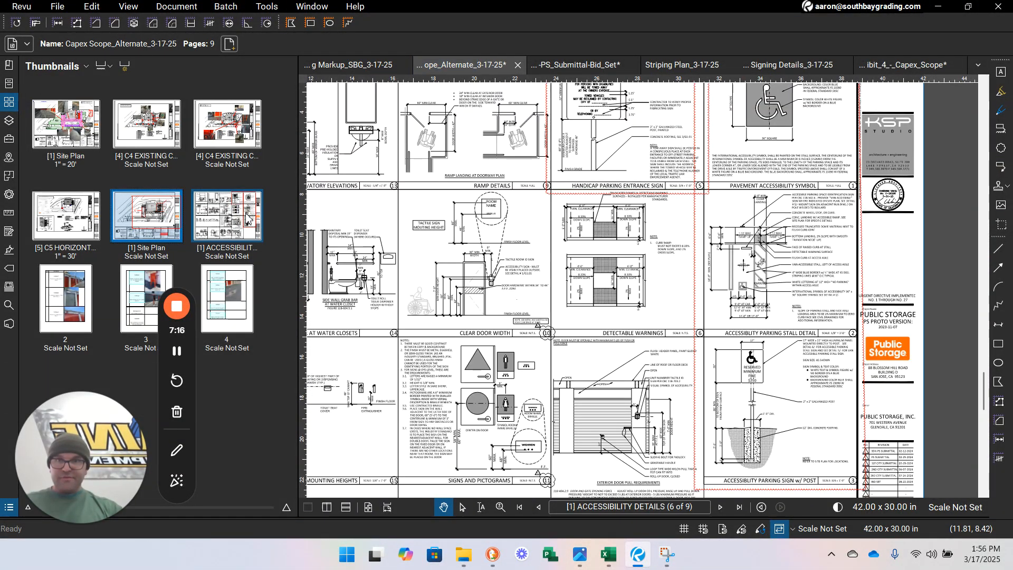
{"action": "scroll", "coordinate": [529, 278], "scroll_direction": "down", "scroll_amount": 3}
{"action": "left_click_drag", "start_coordinate": [597, 287], "coordinate": [531, 294]}
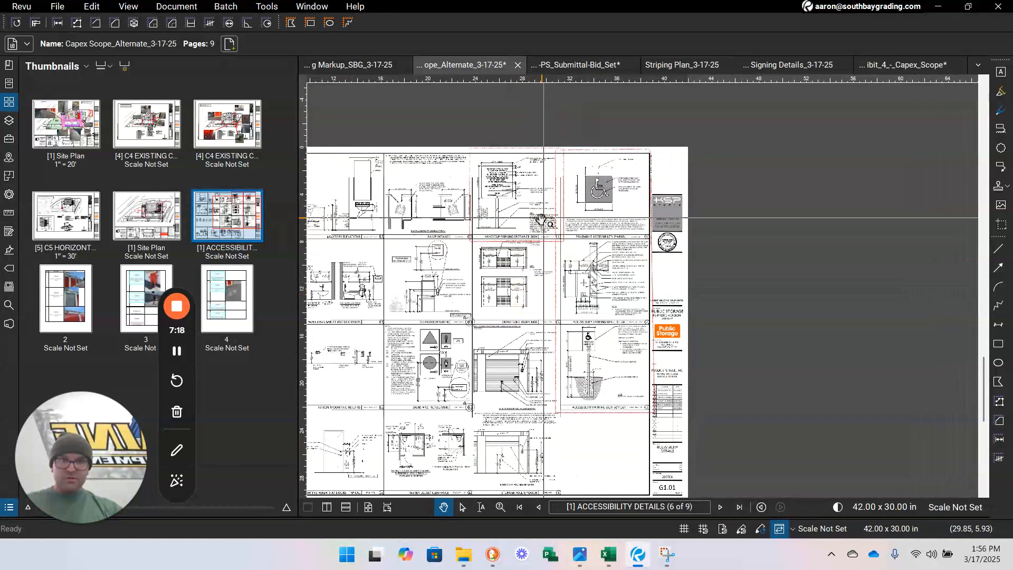
{"action": "scroll", "coordinate": [531, 215], "scroll_direction": "up", "scroll_amount": 2}
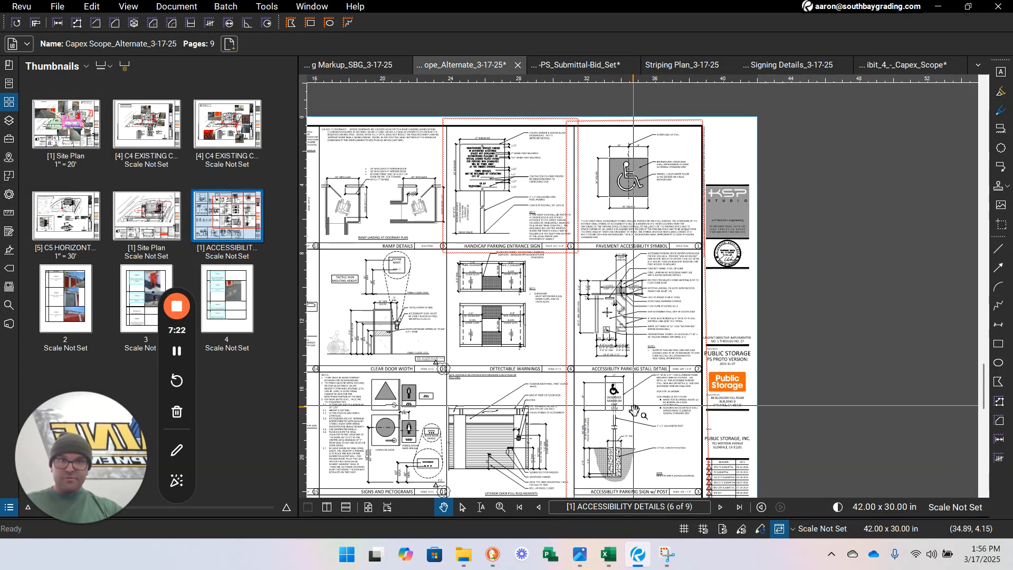
{"action": "scroll", "coordinate": [580, 280], "scroll_direction": "down", "scroll_amount": 2}
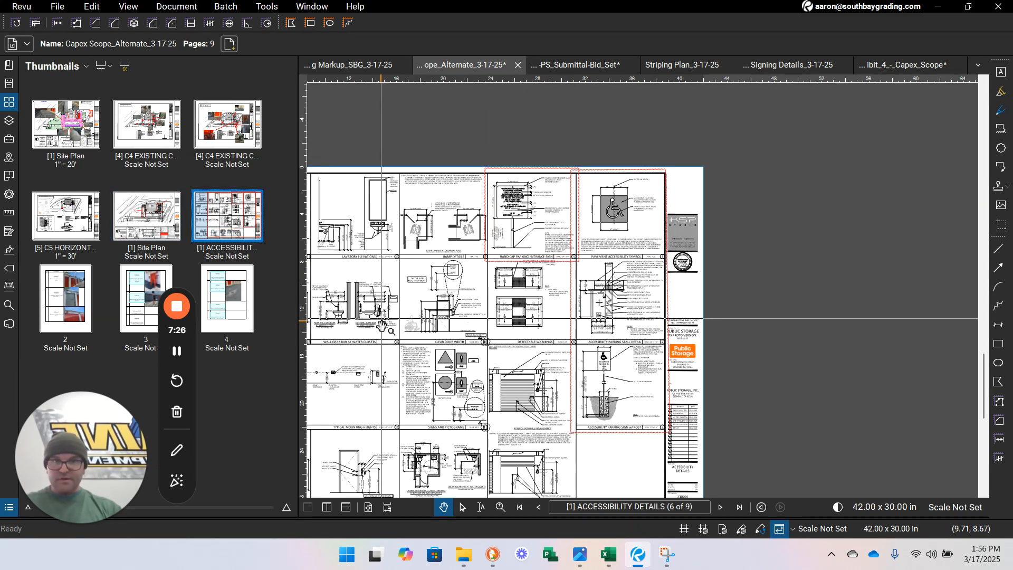
Step: Return to Site Plan page 5 and review both striping areas together with the red-boxed site plan key notes
{"action": "left_click", "coordinate": [157, 228]}
{"action": "scroll", "coordinate": [476, 280], "scroll_direction": "up", "scroll_amount": 2}
{"action": "left_click_drag", "start_coordinate": [369, 375], "coordinate": [516, 289]}
{"action": "scroll", "coordinate": [515, 289], "scroll_direction": "down", "scroll_amount": 3}
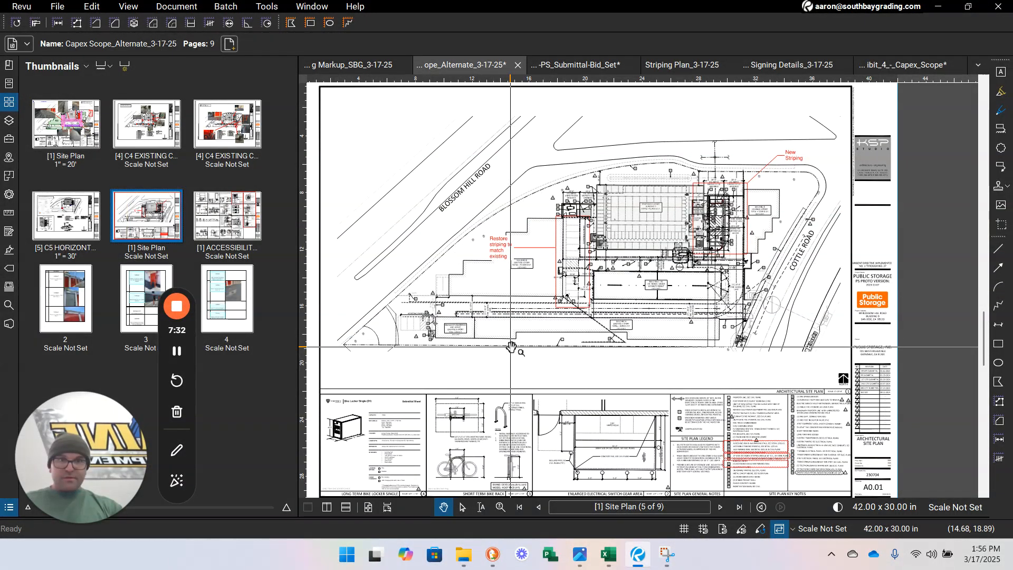
{"action": "left_click_drag", "start_coordinate": [704, 380], "coordinate": [702, 352]}
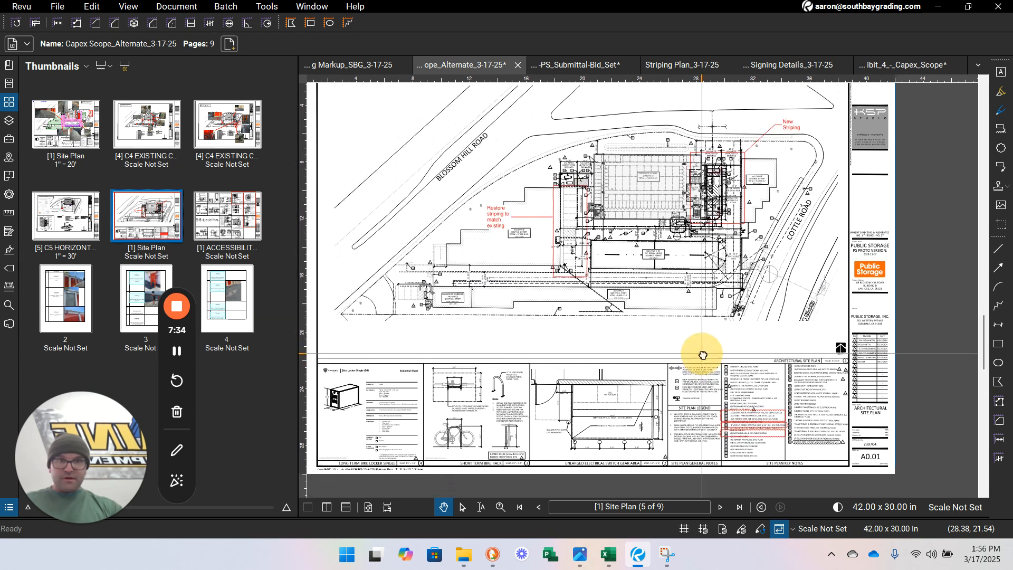
Step: Go to Site Plan page 1 and review the Add Alternate #5 exhibit's coloured paving areas, site photos and quantity note
{"action": "left_click", "coordinate": [74, 136]}
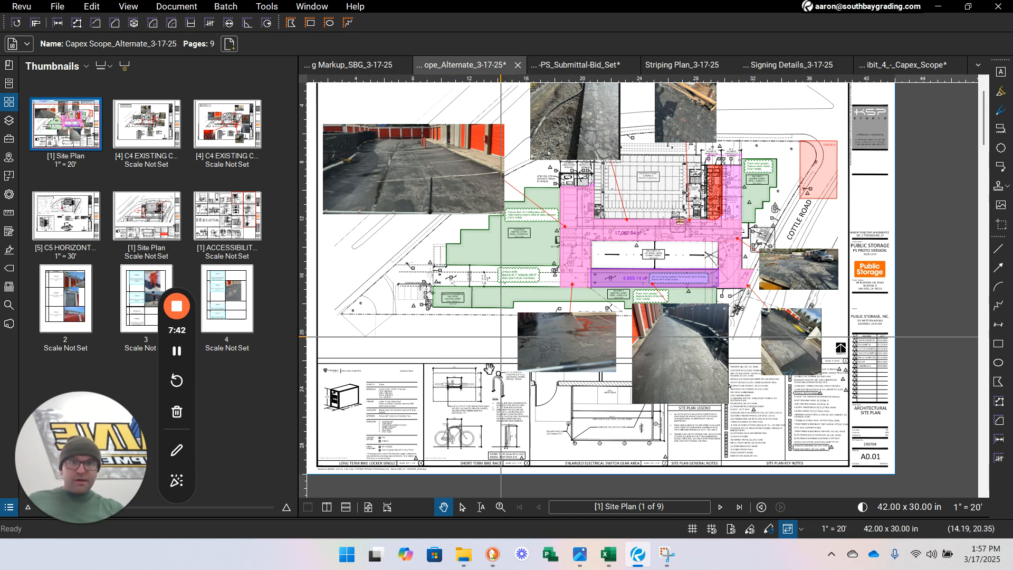
{"action": "scroll", "coordinate": [435, 343], "scroll_direction": "down", "scroll_amount": 2}
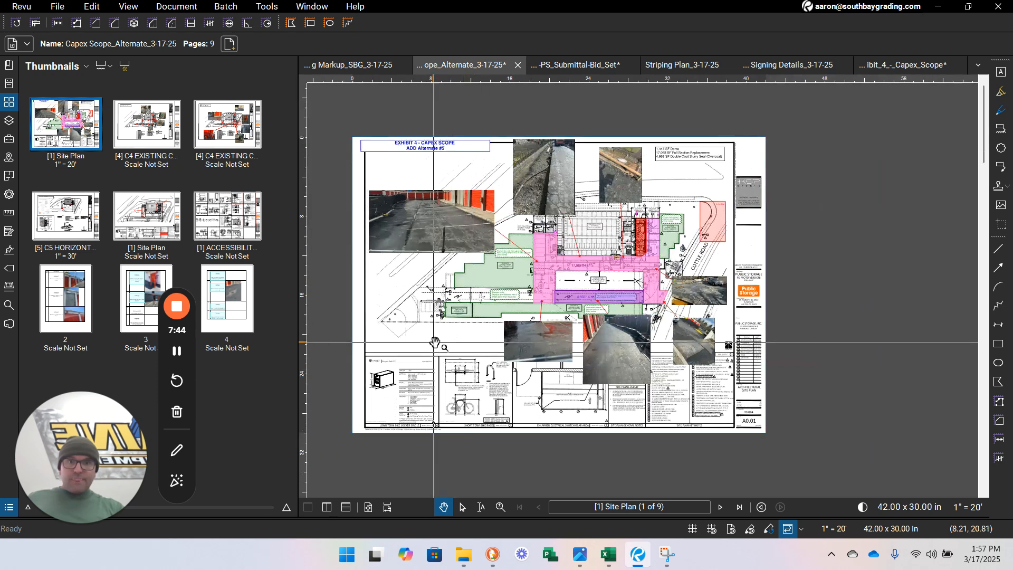
{"action": "scroll", "coordinate": [429, 170], "scroll_direction": "up", "scroll_amount": 2}
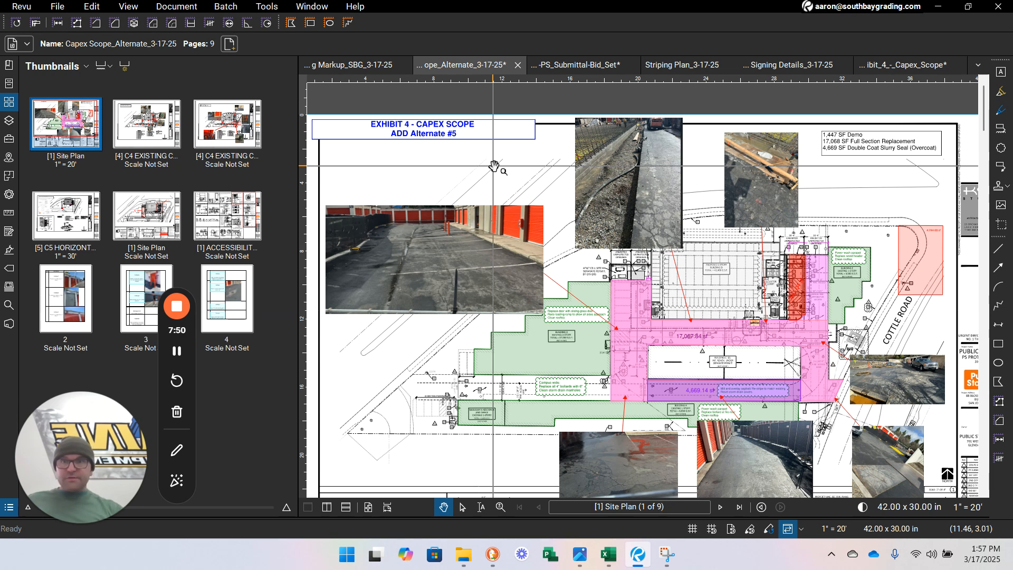
Step: Review the storm drain inlet markups and demolition notes on C4 page 2, and bring up the bollard markups on C4 page 3
{"action": "left_click", "coordinate": [156, 131]}
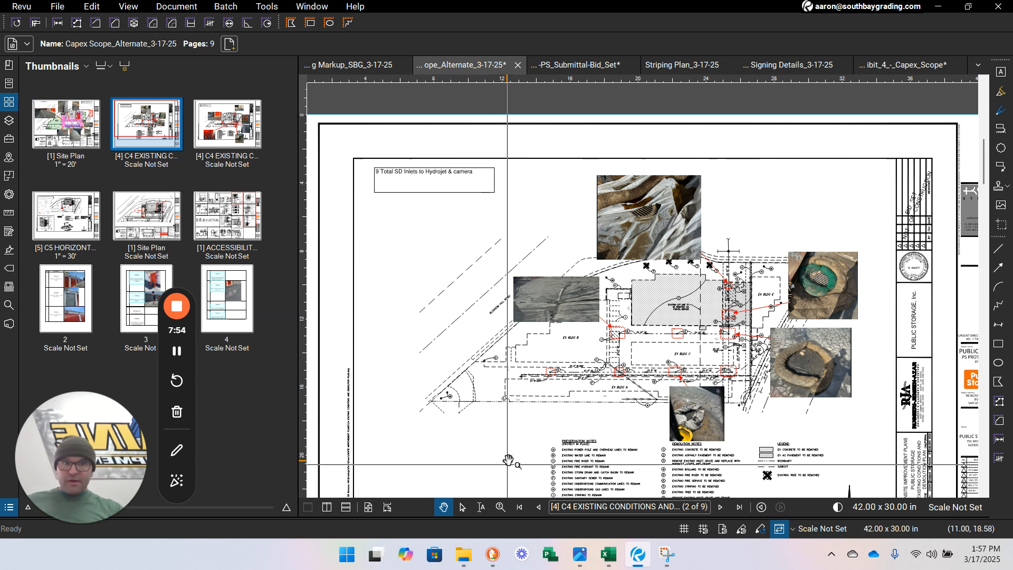
{"action": "left_click_drag", "start_coordinate": [508, 460], "coordinate": [500, 355]}
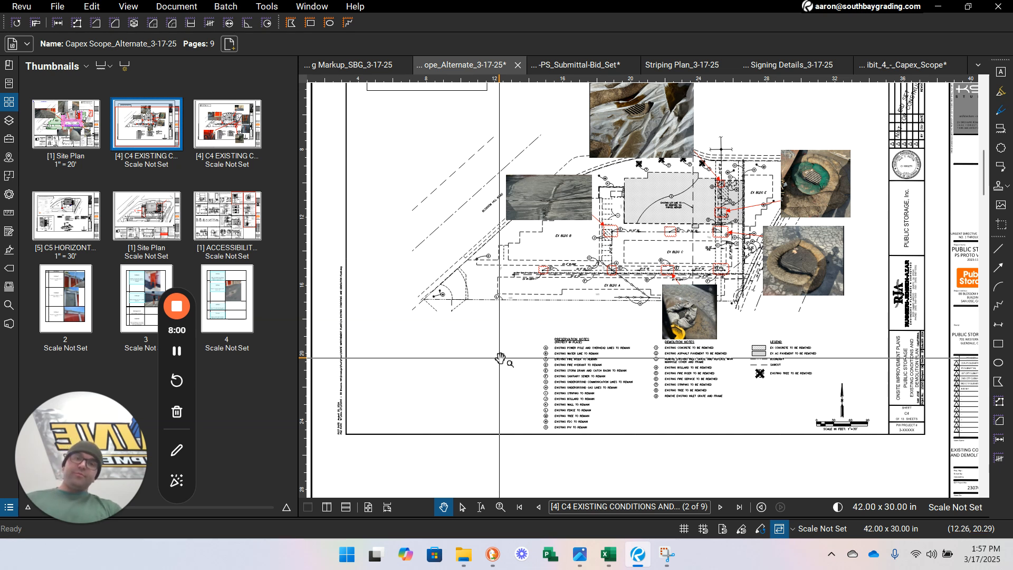
{"action": "left_click", "coordinate": [220, 131]}
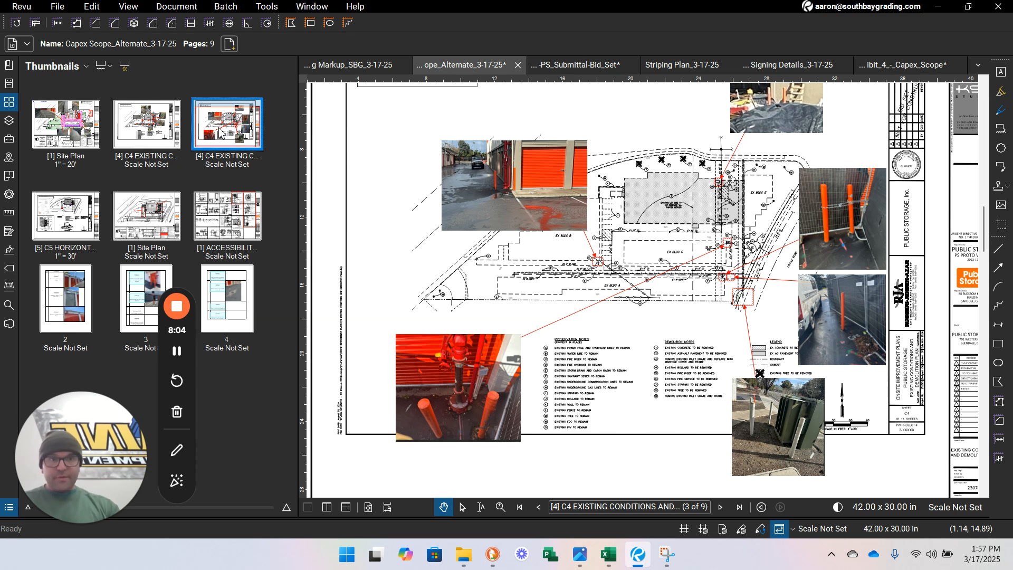